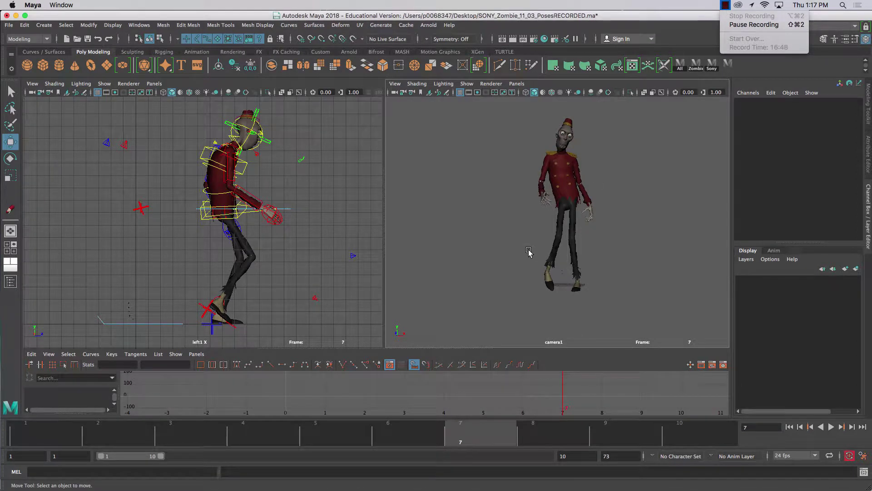
# - Try the Sony control selection script, clear the selection, and view the zombie from another angle in the camera view
pyautogui.click(467, 279)
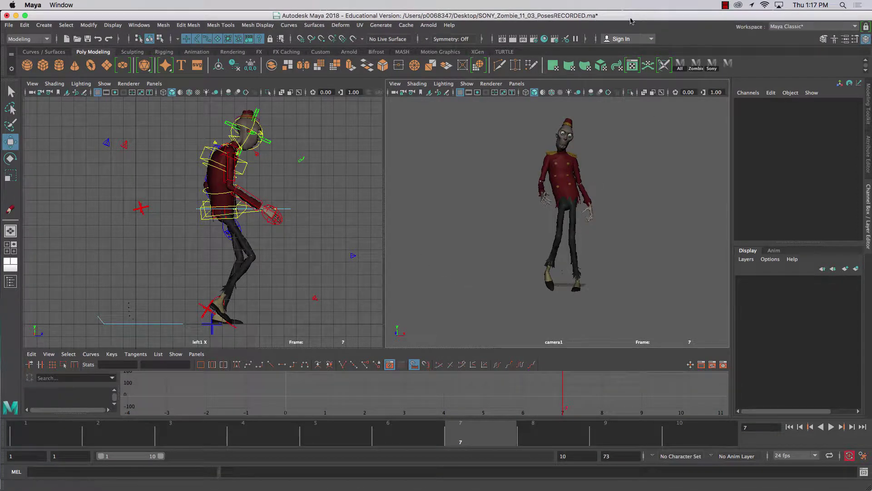
pyautogui.click(712, 66)
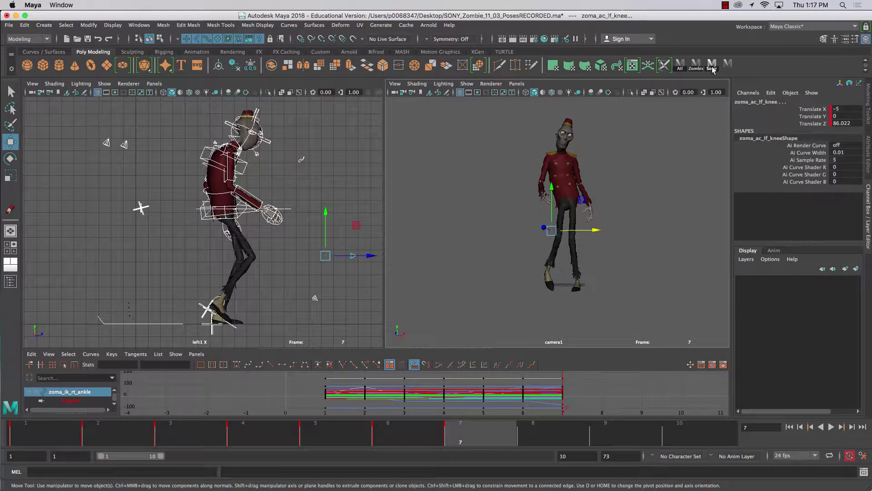
pyautogui.click(495, 158)
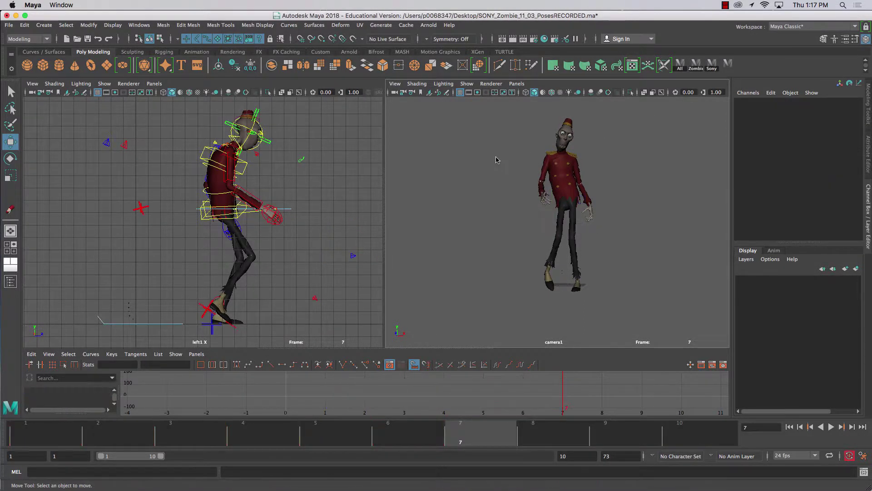
pyautogui.scroll(3, 486, 185)
pyautogui.scroll(-4, 485, 186)
pyautogui.keyDown('alt'); pyautogui.moveTo(485, 187); pyautogui.dragTo(473, 230); pyautogui.keyUp('alt')
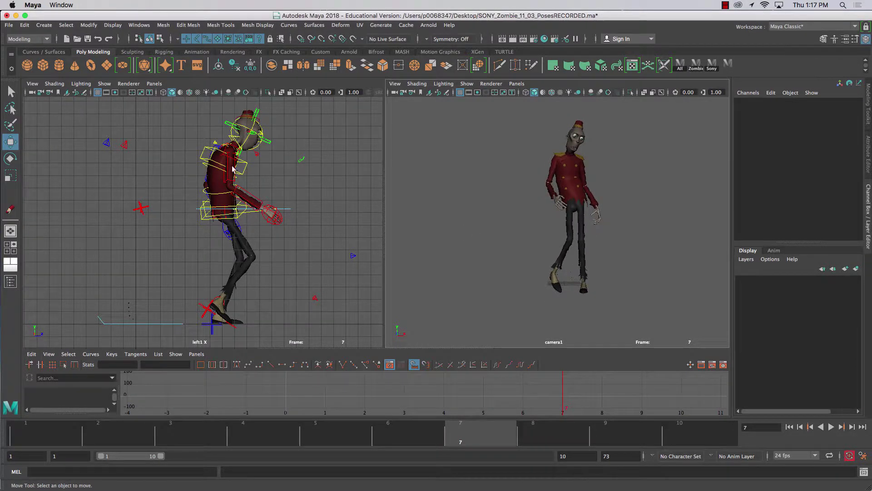
# - Select all the zombie's controls with the Sony script and review the walk poses by scrubbing and playing frames 1 to 7
pyautogui.click(171, 436)
pyautogui.moveTo(171, 433); pyautogui.dragTo(65, 436)
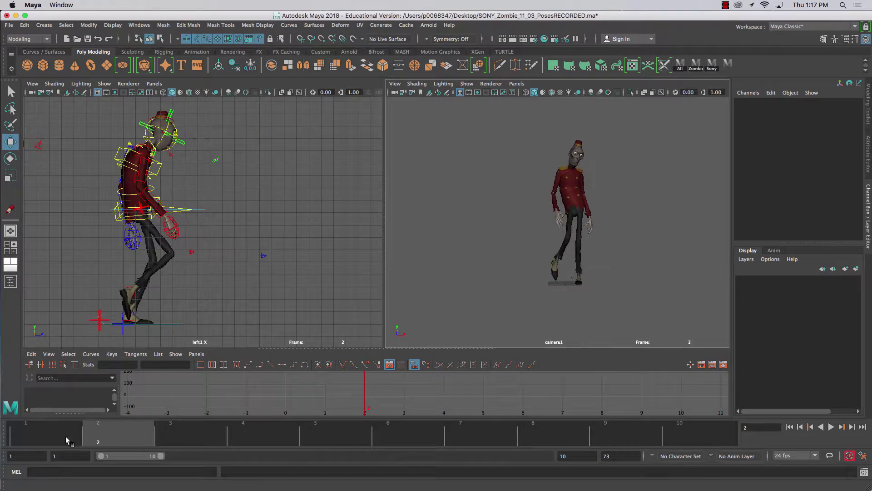
pyautogui.click(712, 65)
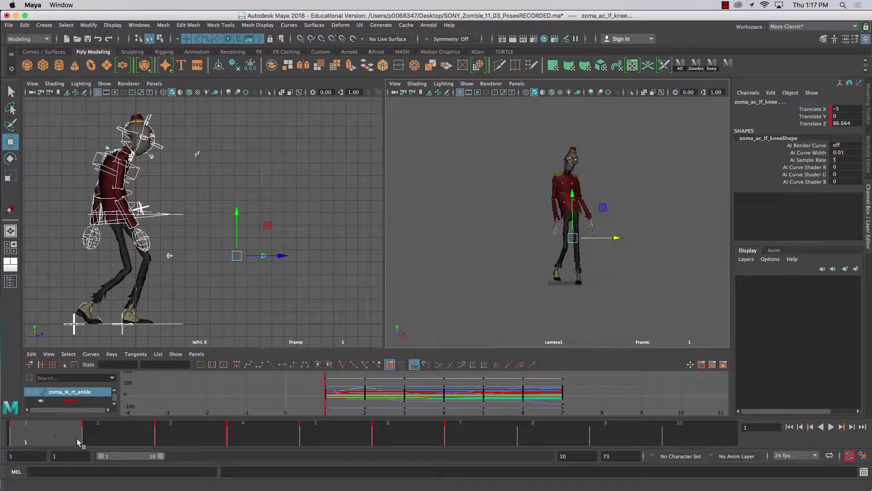
pyautogui.moveTo(77, 438); pyautogui.dragTo(323, 430)
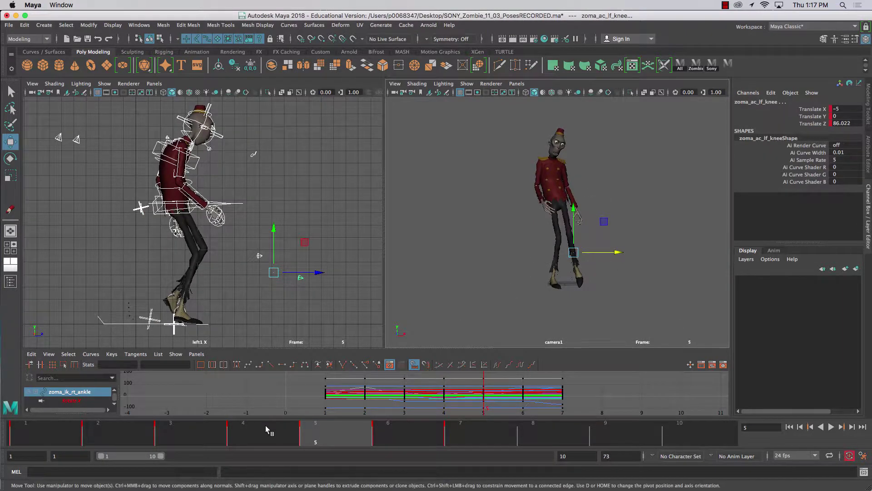
pyautogui.hotkey('alt', 'v')
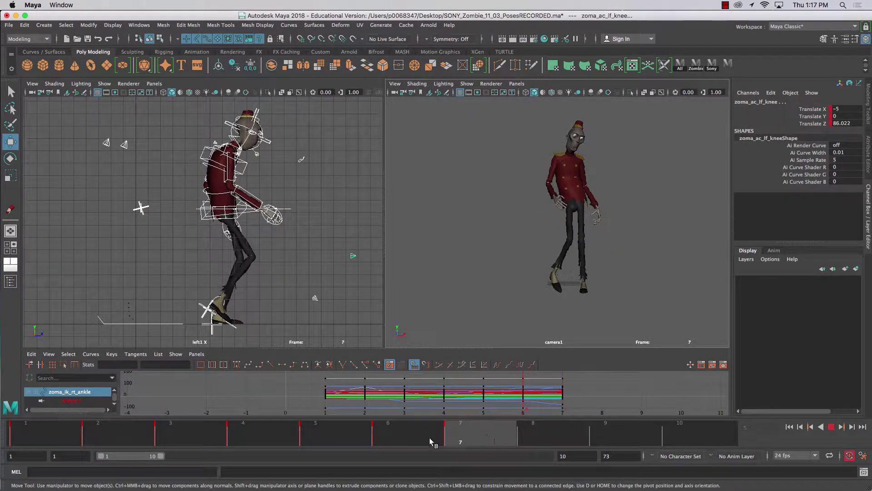
pyautogui.hotkey('alt', 'v')
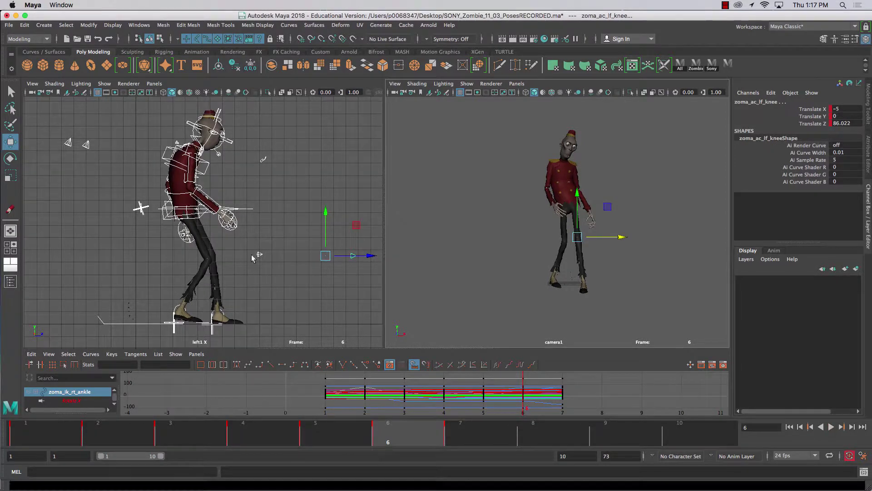
# - View the frame 7 pose from the side in the camera view, and key all selected controls at frame 8
pyautogui.click(482, 436)
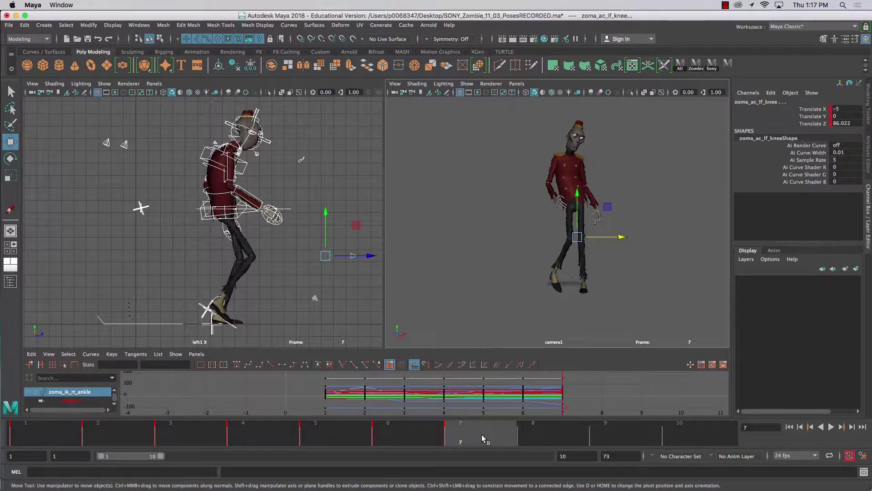
pyautogui.click(653, 93)
pyautogui.keyDown('alt'); pyautogui.moveTo(463, 282); pyautogui.dragTo(529, 278); pyautogui.keyUp('alt')
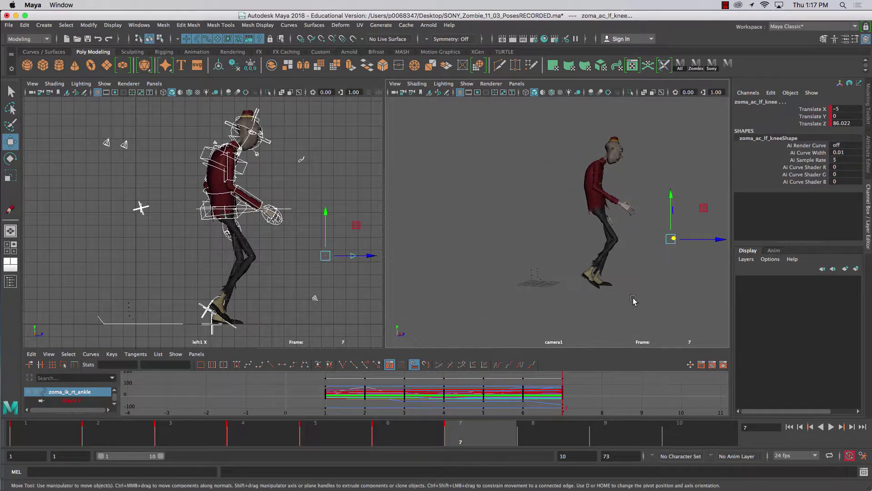
pyautogui.moveTo(613, 288)
pyautogui.keyDown('alt'); pyautogui.mouseDown()
pyautogui.moveTo(462, 292)
pyautogui.moveTo(602, 291)
pyautogui.mouseUp(); pyautogui.keyUp('alt')
pyautogui.moveTo(536, 272)
pyautogui.keyDown('alt'); pyautogui.mouseDown(button='right')
pyautogui.moveTo(550, 270)
pyautogui.moveTo(538, 274)
pyautogui.mouseUp(button='right'); pyautogui.keyUp('alt')
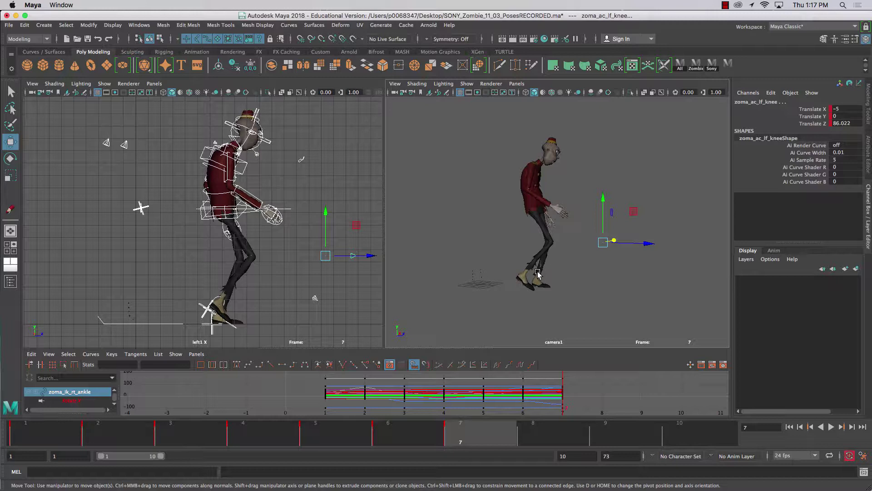
pyautogui.click(546, 434)
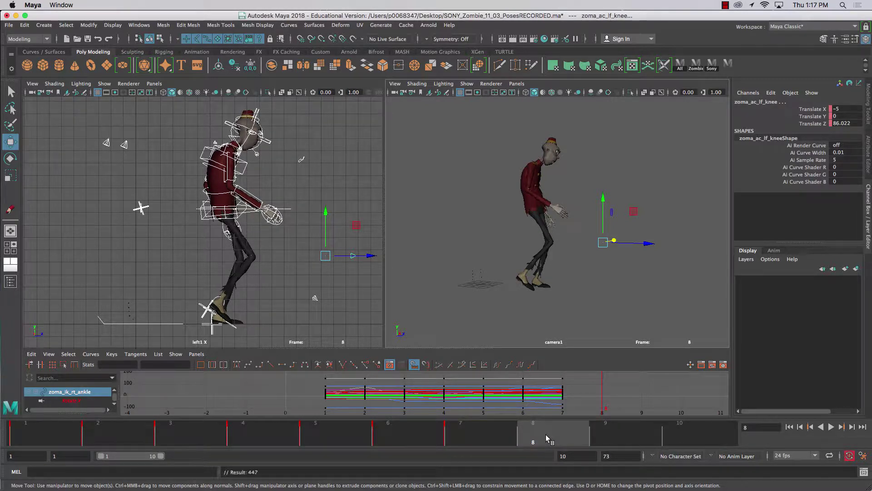
pyautogui.press('s')
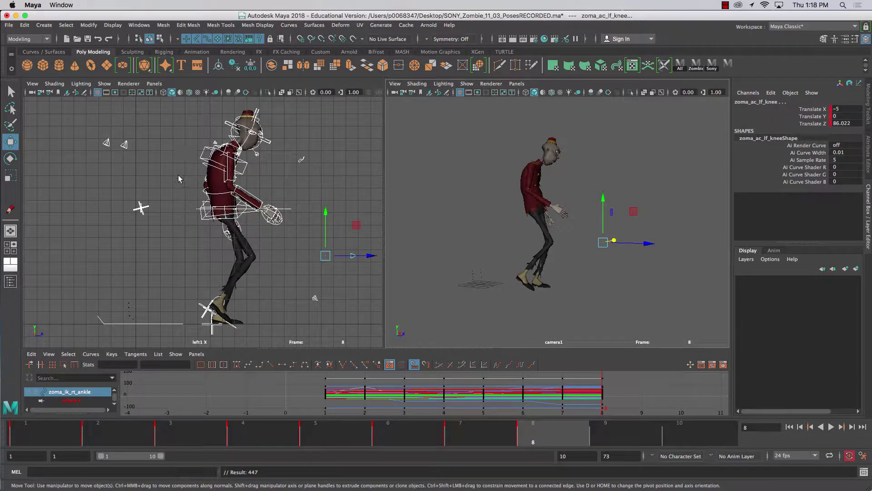
# - Move the zombie's central body control forward at frame 8 to a Translate Z of about 88.7
pyautogui.click(298, 259)
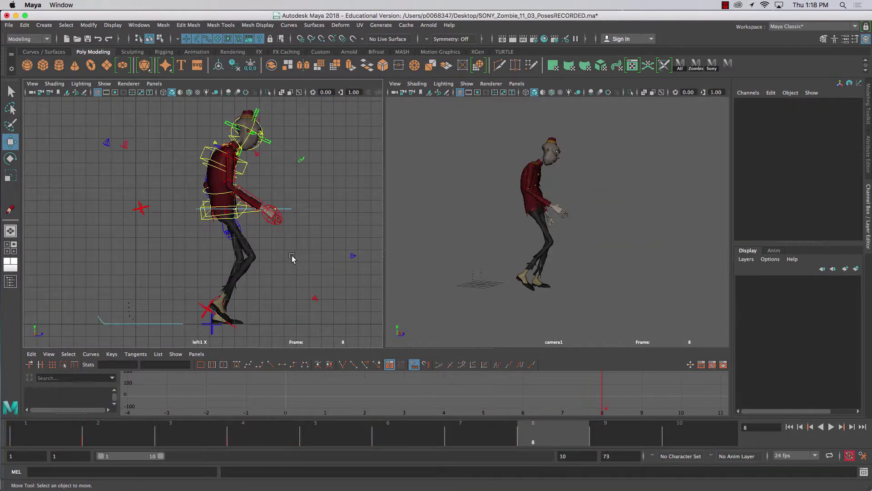
pyautogui.click(291, 212)
pyautogui.moveTo(272, 213); pyautogui.dragTo(274, 220)
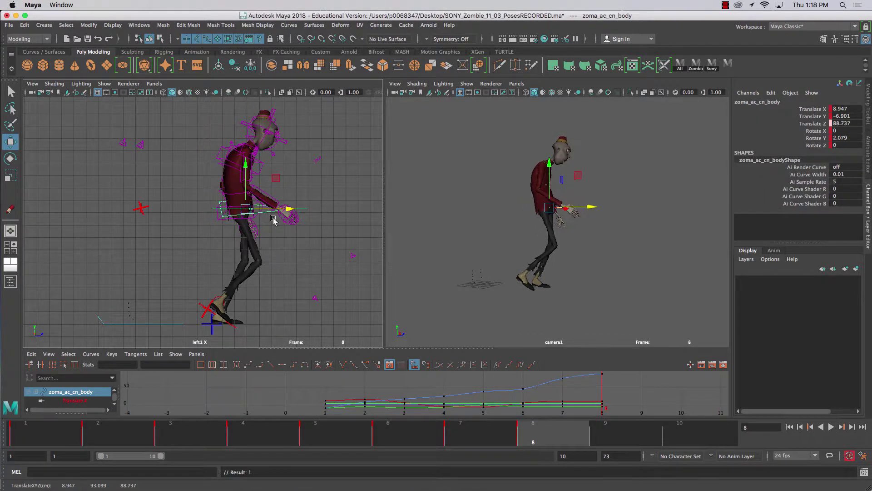
# - Move the right foot control forward to a Translate Z of about -95.3 and set its Rotate X to 0
pyautogui.click(210, 310)
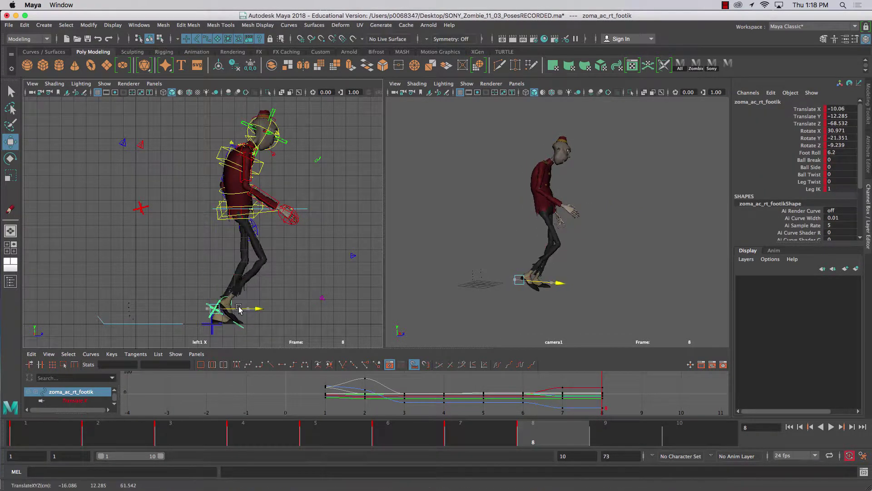
pyautogui.moveTo(239, 309); pyautogui.dragTo(267, 309)
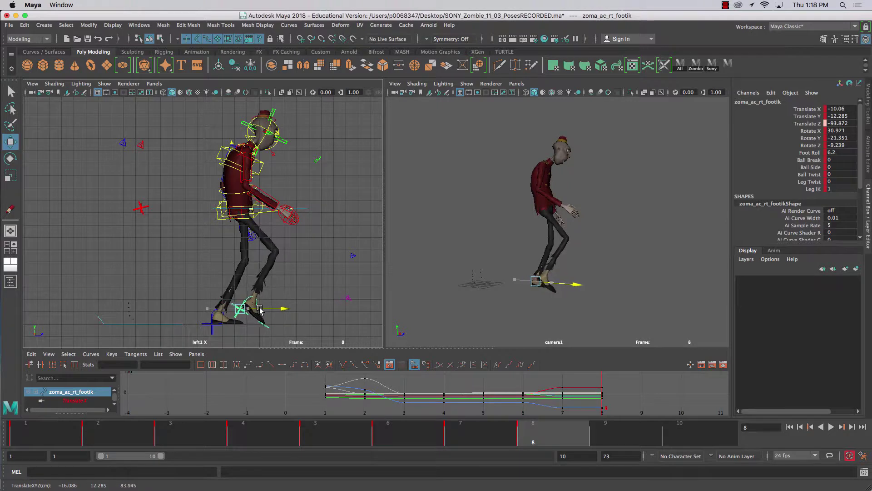
pyautogui.doubleClick(841, 131)
pyautogui.write('0')
pyautogui.press('Return')
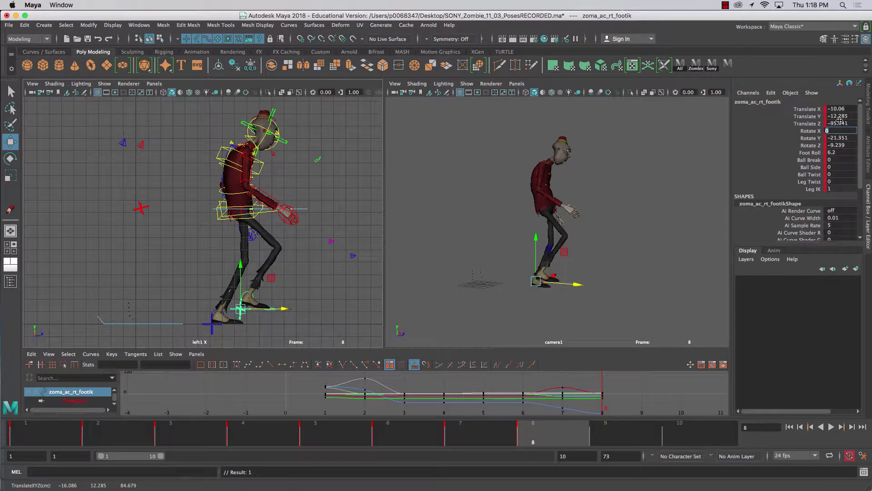
# - Set the right foot's Translate Y and Foot Roll to 0, and move it forward to a Translate Z of about -101.6
pyautogui.doubleClick(840, 117)
pyautogui.write('0')
pyautogui.press('Return')
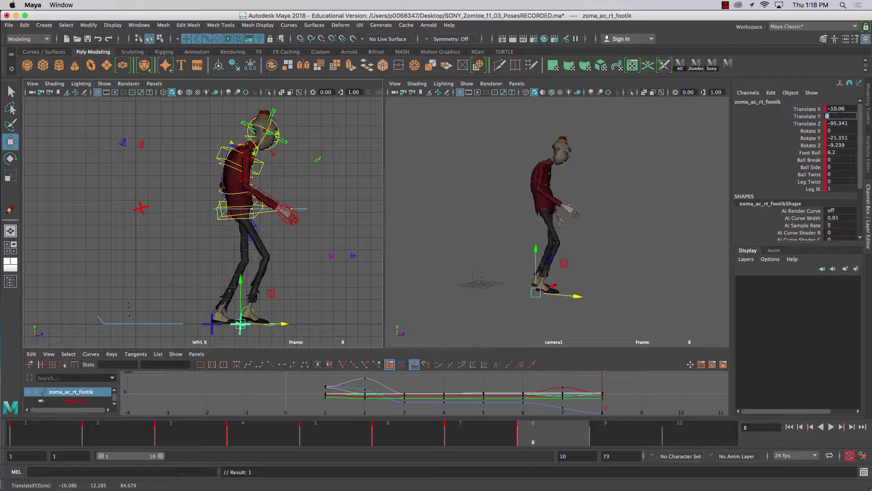
pyautogui.doubleClick(841, 152)
pyautogui.write('0')
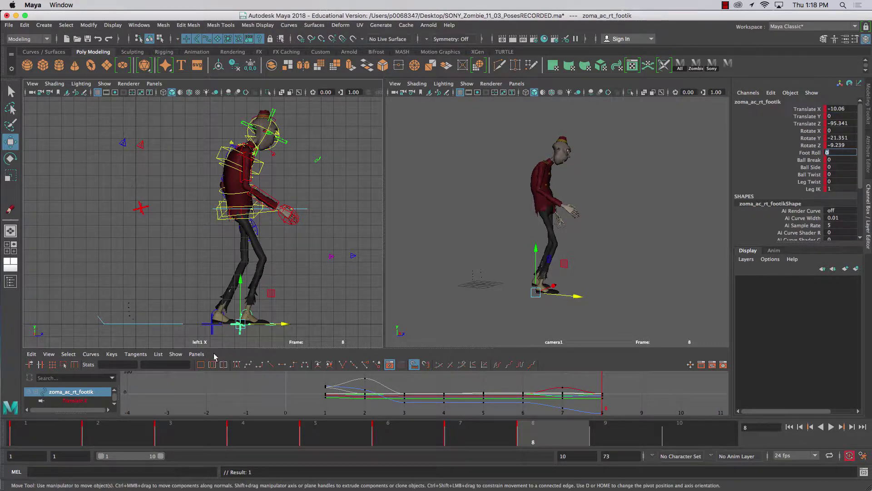
pyautogui.moveTo(280, 324); pyautogui.dragTo(287, 324)
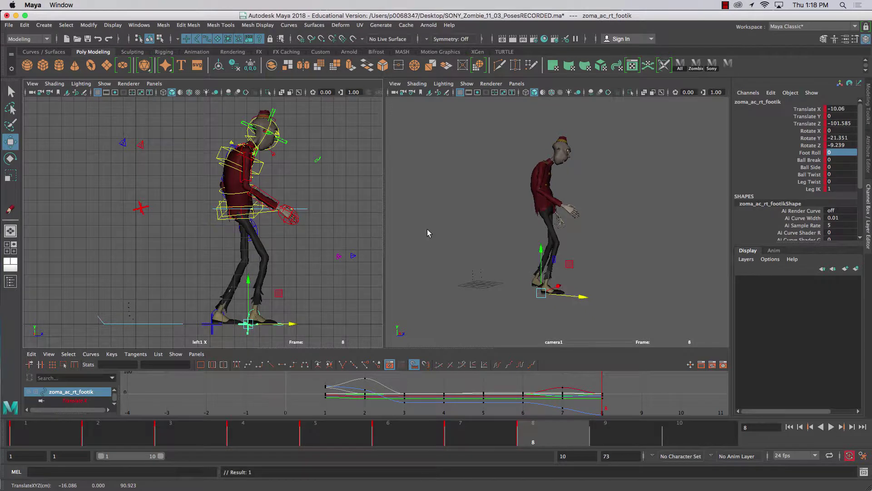
# - Examine the frame 8 pose from the front in the camera view and select all the zombie's controls
pyautogui.keyDown('alt'); pyautogui.moveTo(467, 241); pyautogui.dragTo(398, 237); pyautogui.keyUp('alt')
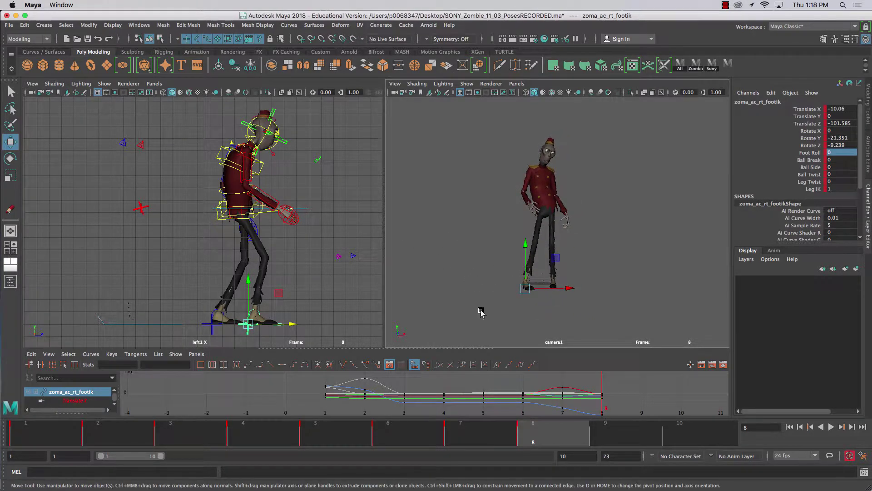
pyautogui.keyDown('alt'); pyautogui.moveTo(475, 328); pyautogui.dragTo(500, 346); pyautogui.keyUp('alt')
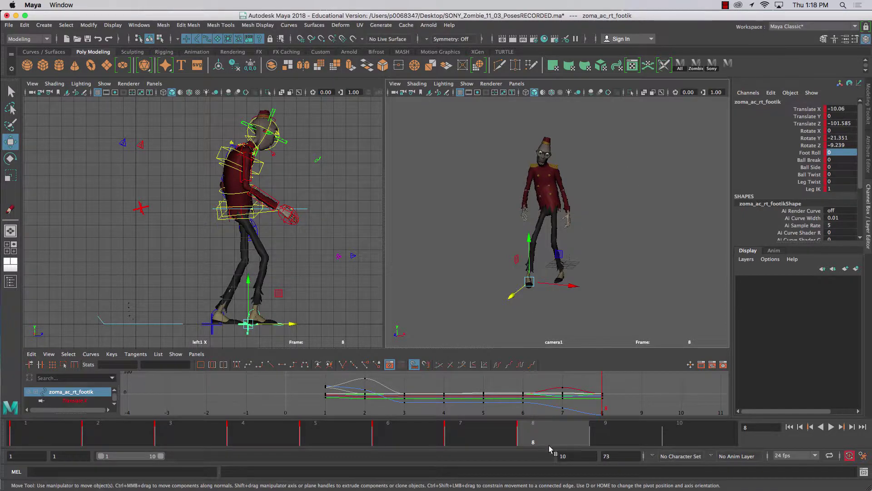
pyautogui.click(711, 68)
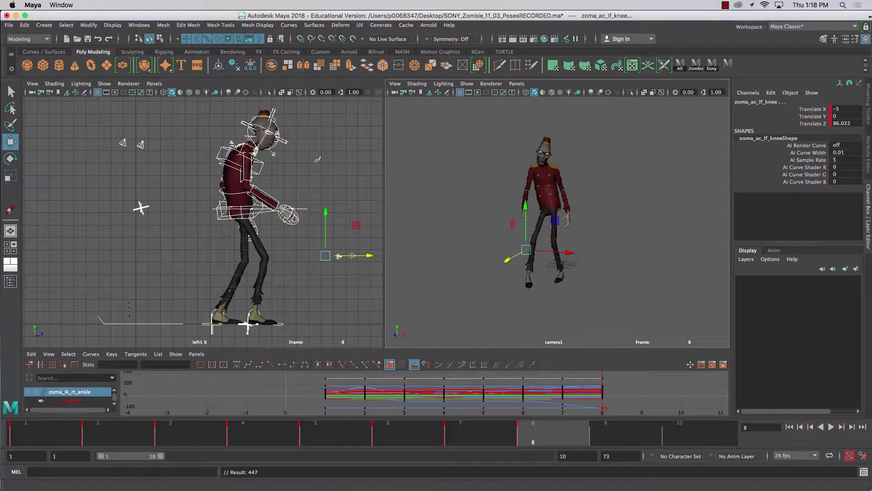
# - Open the Script Editor, clear its history, and deselect the zombie's controls
pyautogui.click(864, 472)
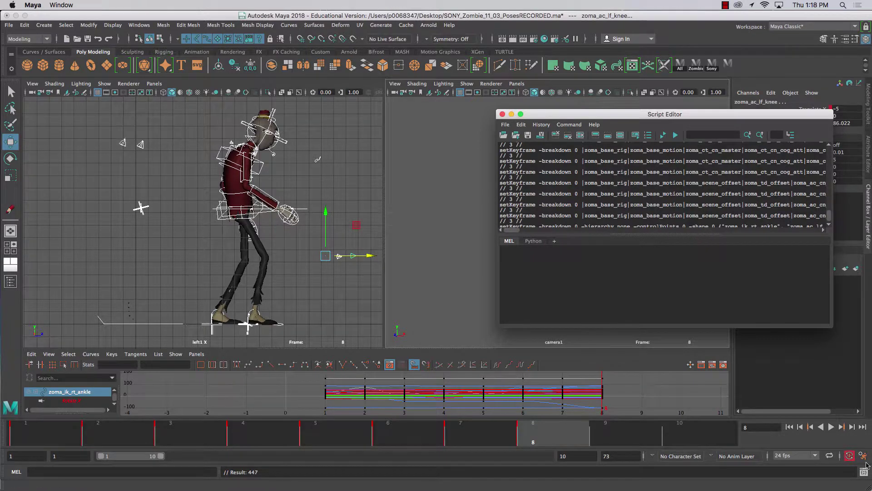
pyautogui.click(555, 135)
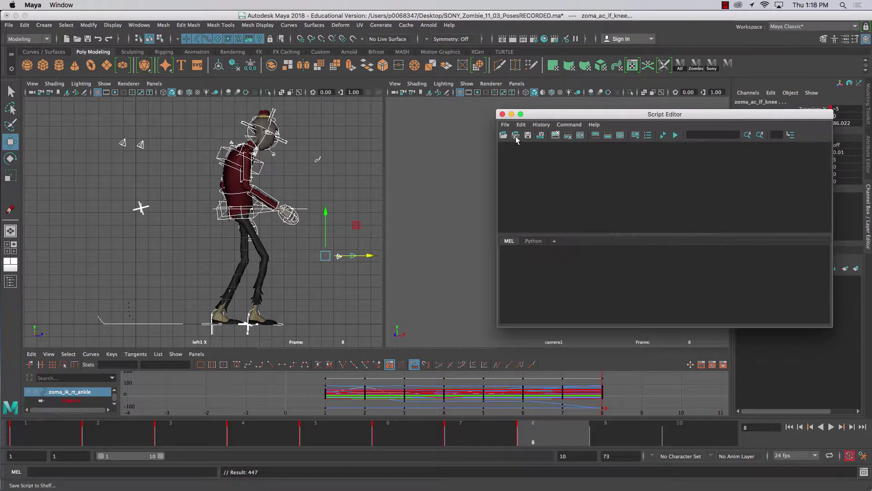
pyautogui.click(174, 127)
pyautogui.click(555, 135)
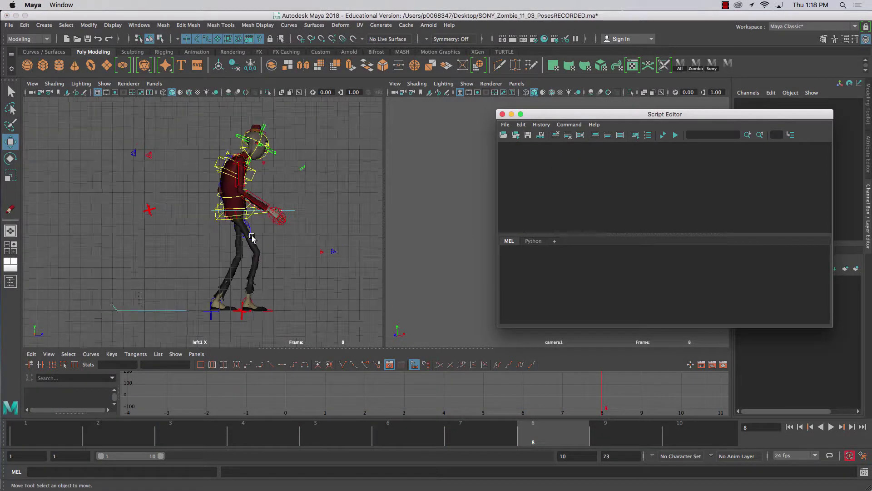
# - Hide polygons in the side view and switch its display to all object types
pyautogui.scroll(-3, 204, 220)
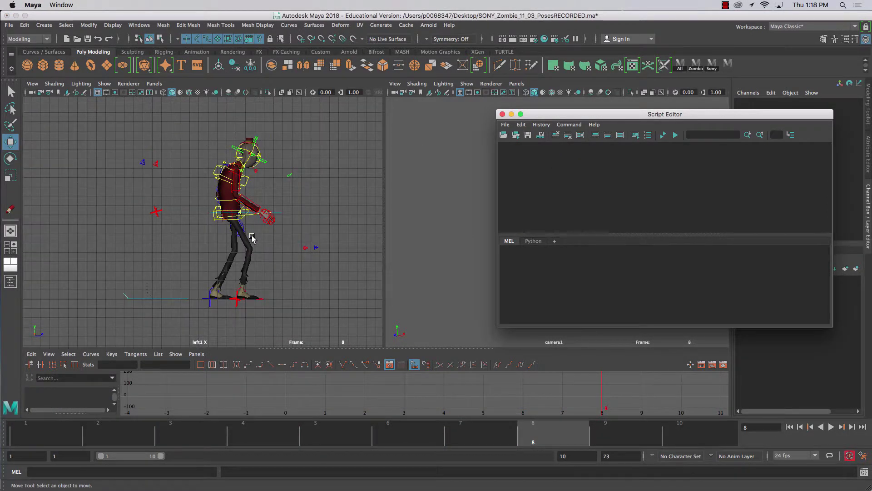
pyautogui.click(103, 85)
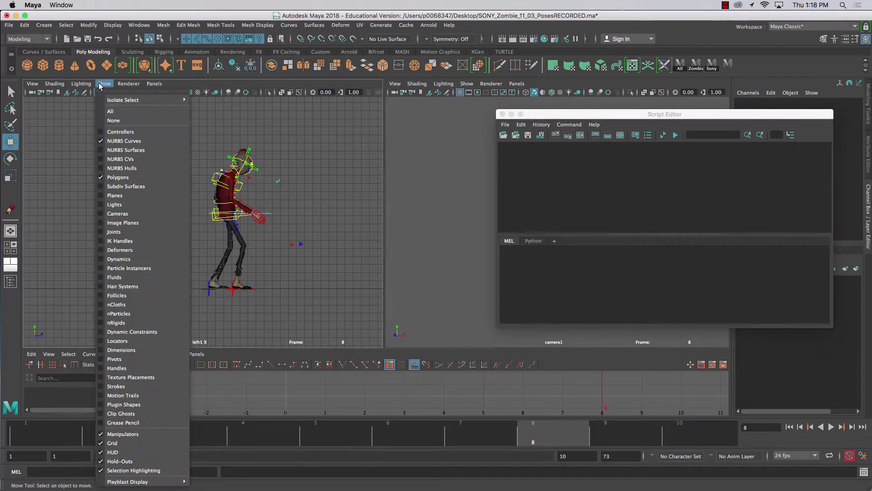
pyautogui.click(114, 176)
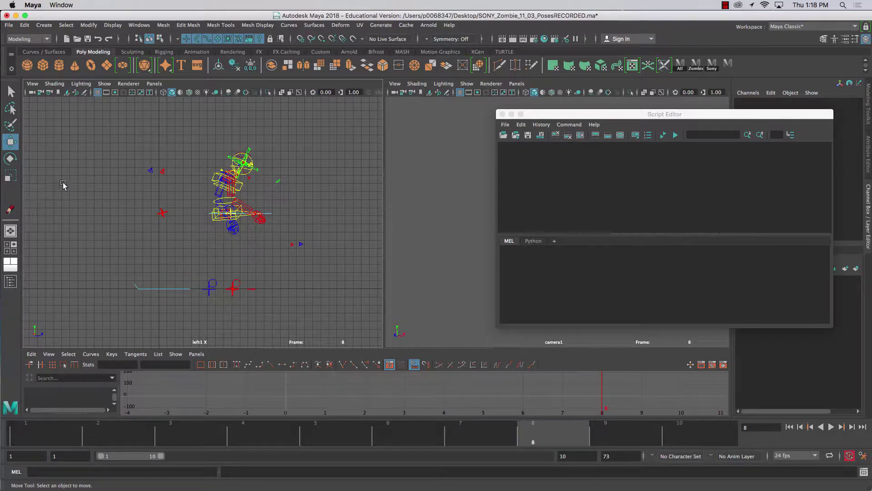
pyautogui.click(108, 84)
pyautogui.click(110, 112)
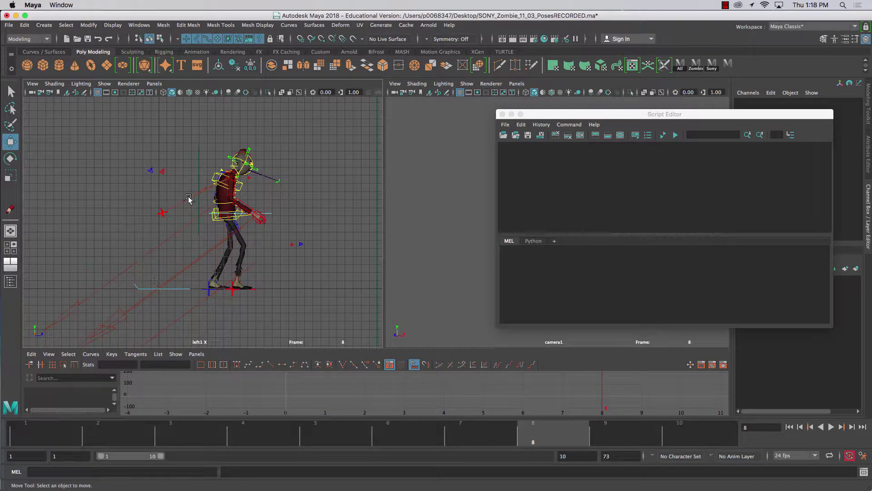
# - Detach the side view's object display options as a floating window and hide all object types
pyautogui.click(105, 83)
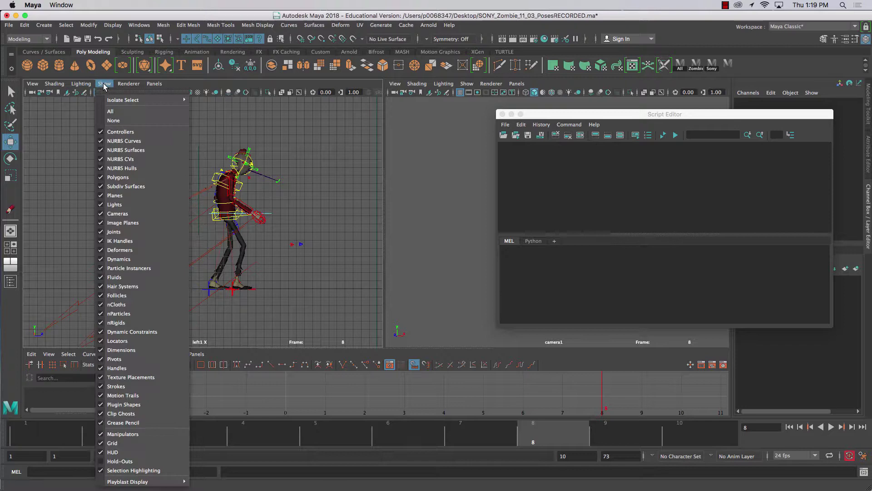
pyautogui.click(113, 91)
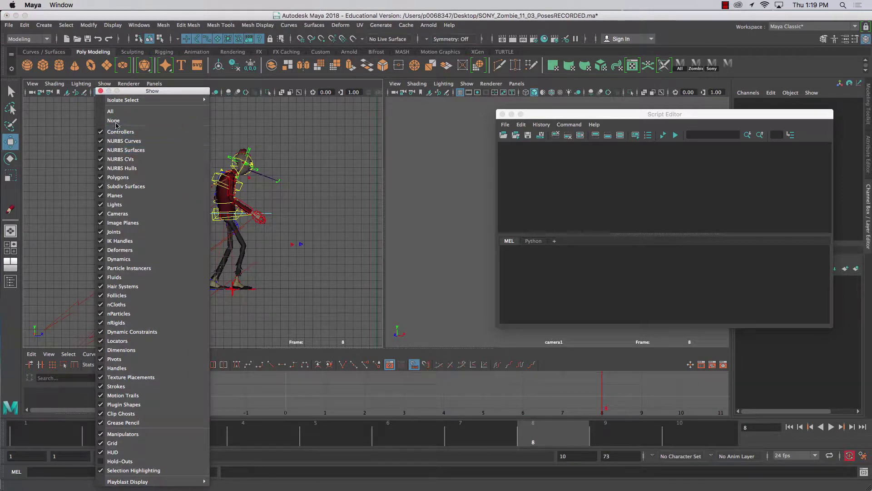
pyautogui.click(113, 120)
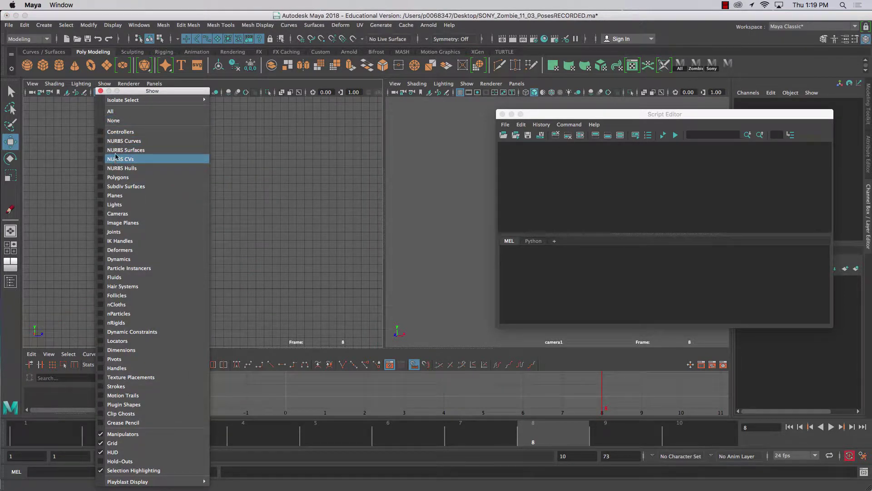
# - Display only NURBS curves in the side view and close the floating object display options
pyautogui.click(118, 141)
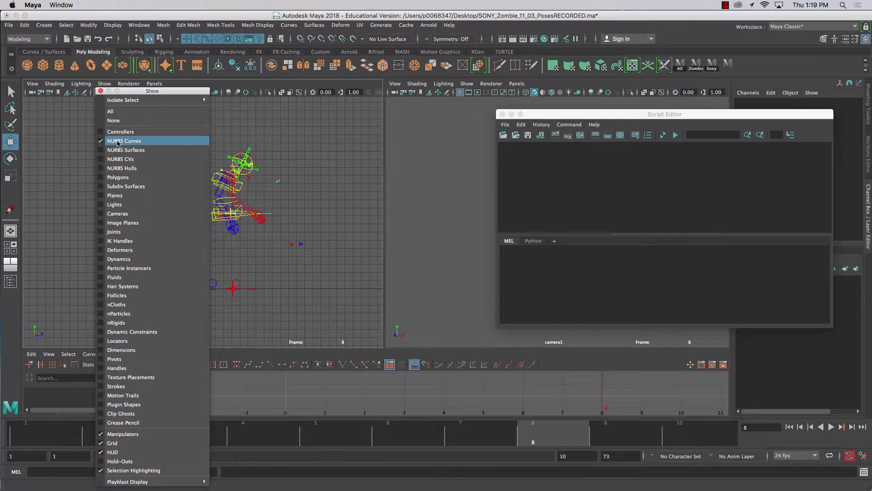
pyautogui.click(118, 177)
pyautogui.click(119, 177)
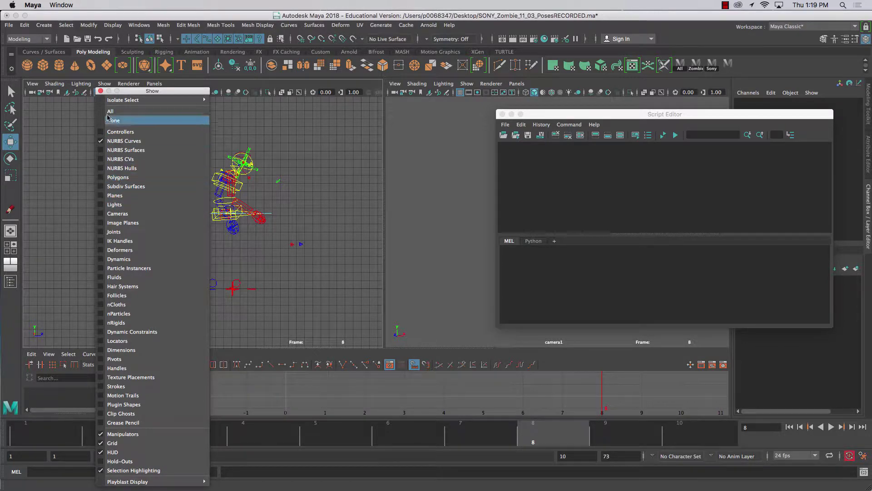
pyautogui.click(100, 91)
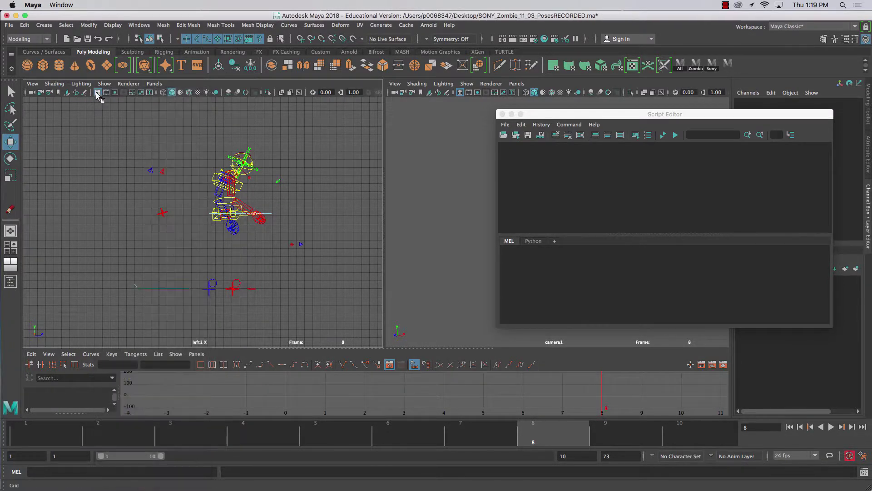
# - Select all the zombie's controls except the master, save the logged selection commands to the shelf as a MEL script, and close the Script Editor
pyautogui.moveTo(83, 121); pyautogui.dragTo(370, 333)
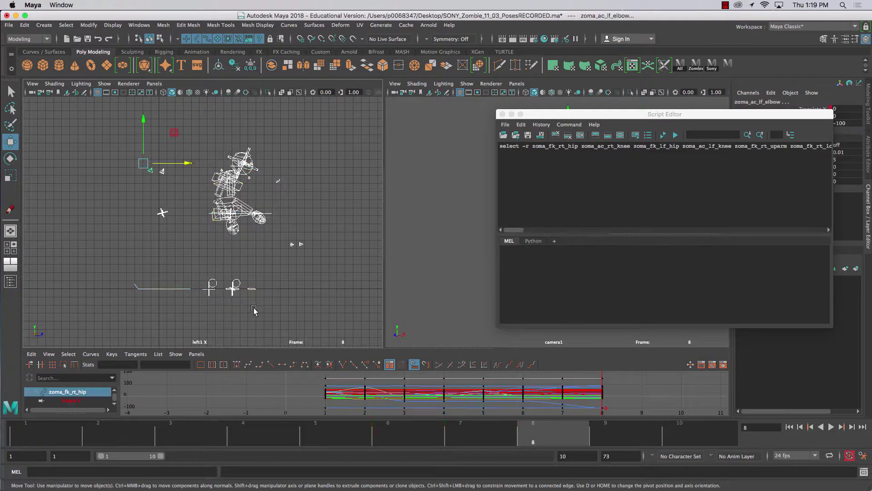
pyautogui.keyDown('shift'); pyautogui.click(148, 291); pyautogui.keyUp('shift')
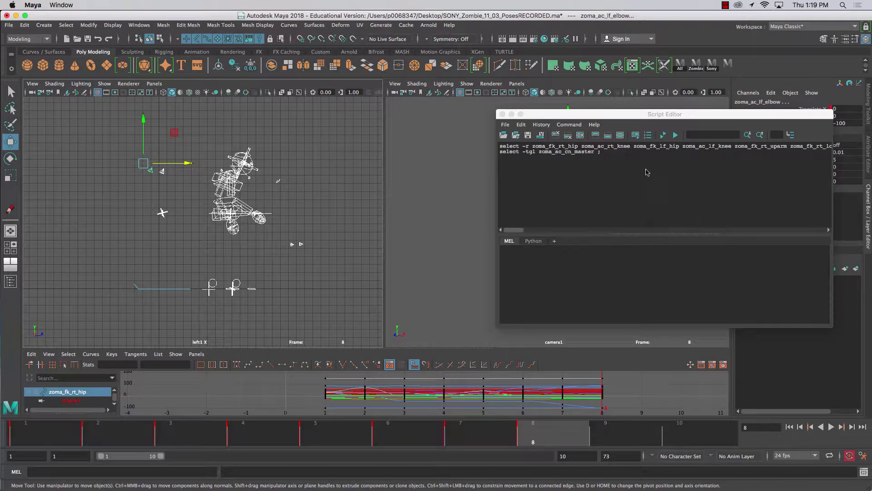
pyautogui.click(618, 153)
pyautogui.moveTo(618, 154); pyautogui.dragTo(495, 141)
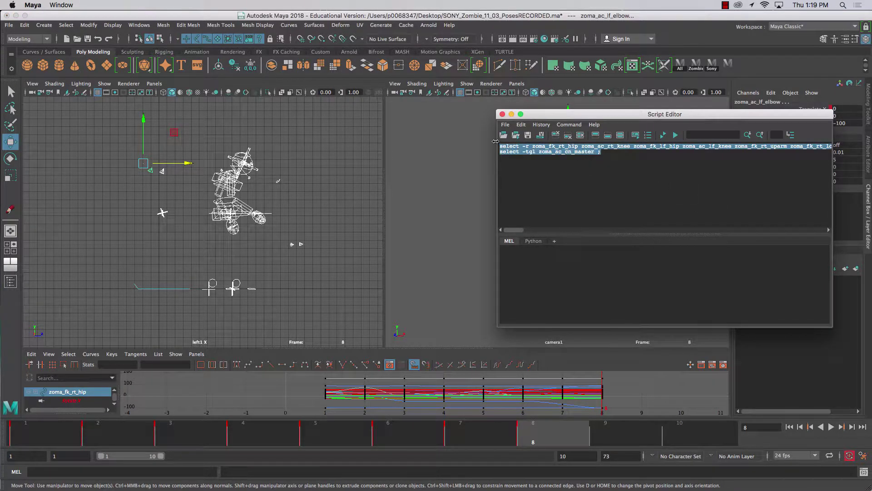
pyautogui.moveTo(548, 150); pyautogui.dragTo(781, 68)
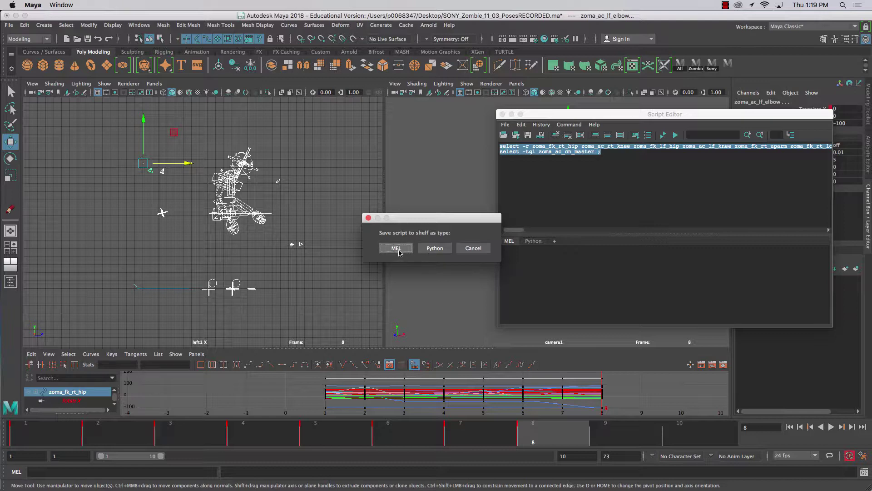
pyautogui.click(396, 248)
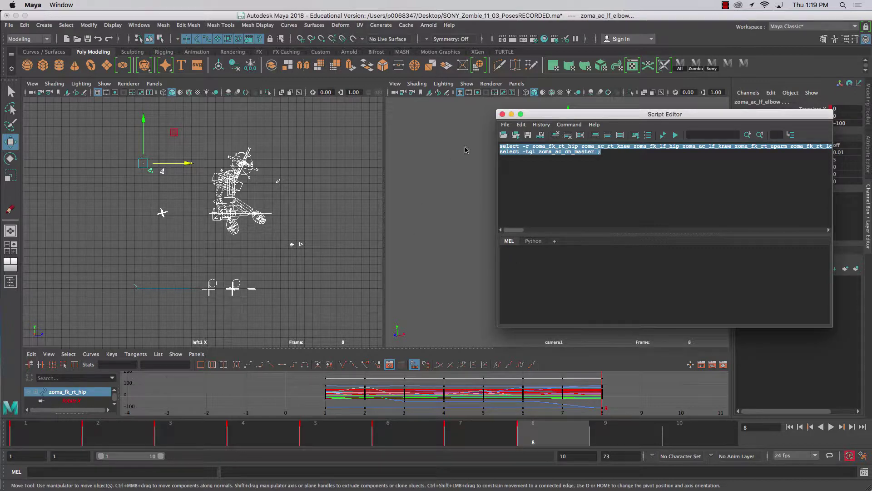
pyautogui.click(502, 115)
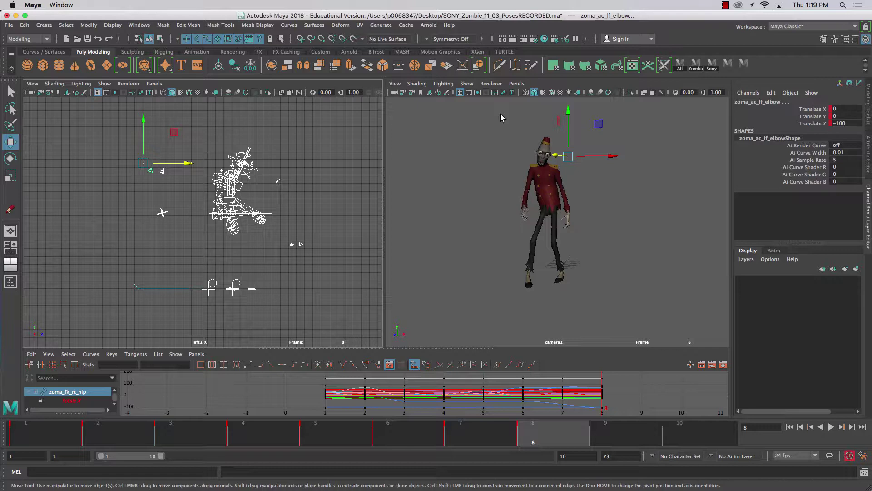
# - Give the new shelf script the icon label SonyZ and save all shelves
pyautogui.rightClick(745, 66)
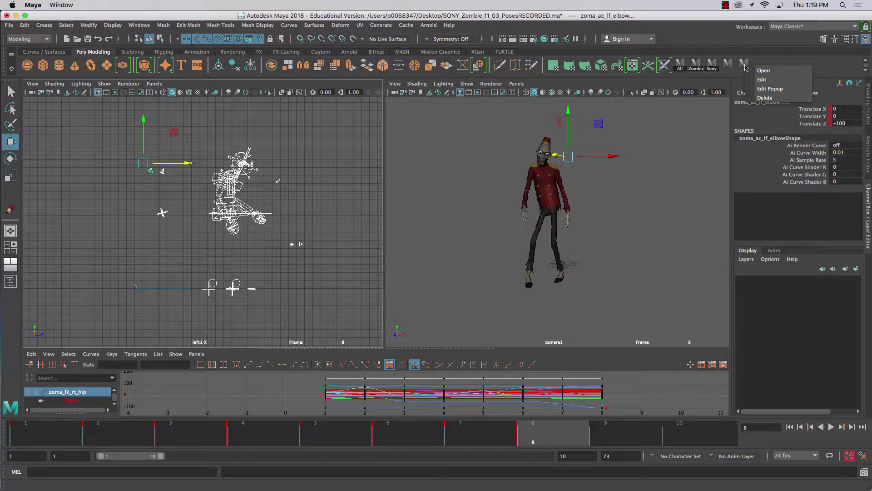
pyautogui.click(762, 80)
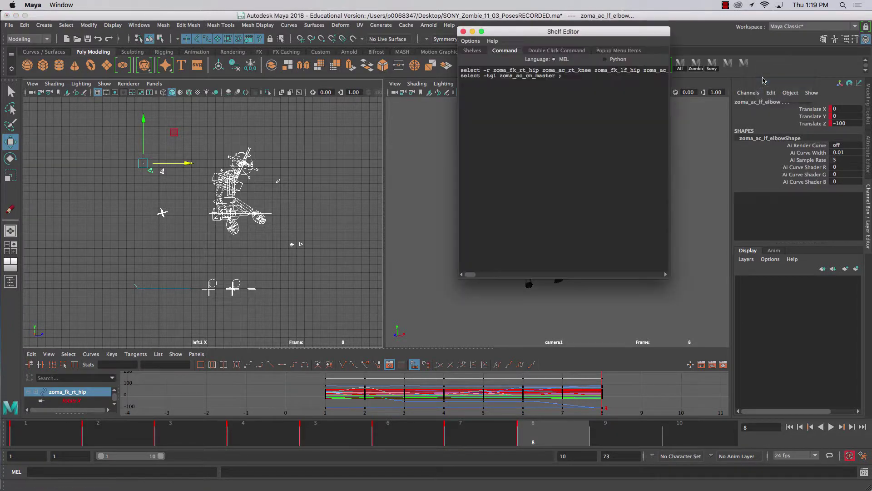
pyautogui.click(472, 51)
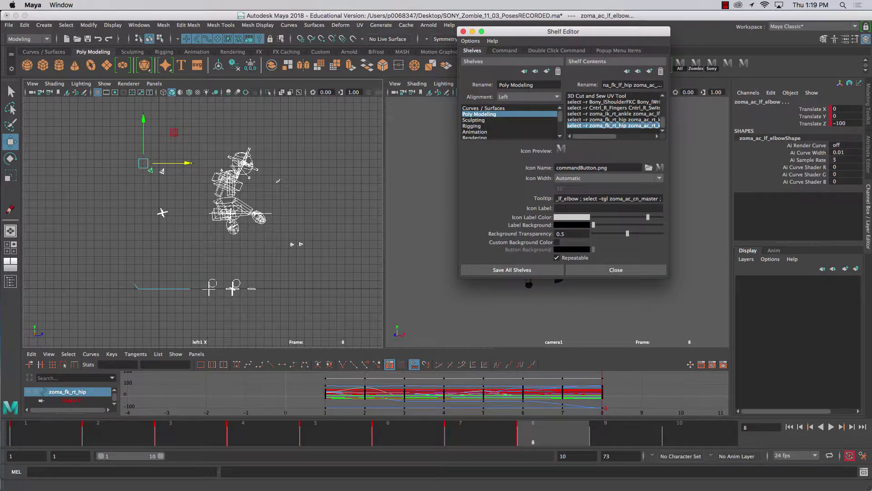
pyautogui.click(564, 207)
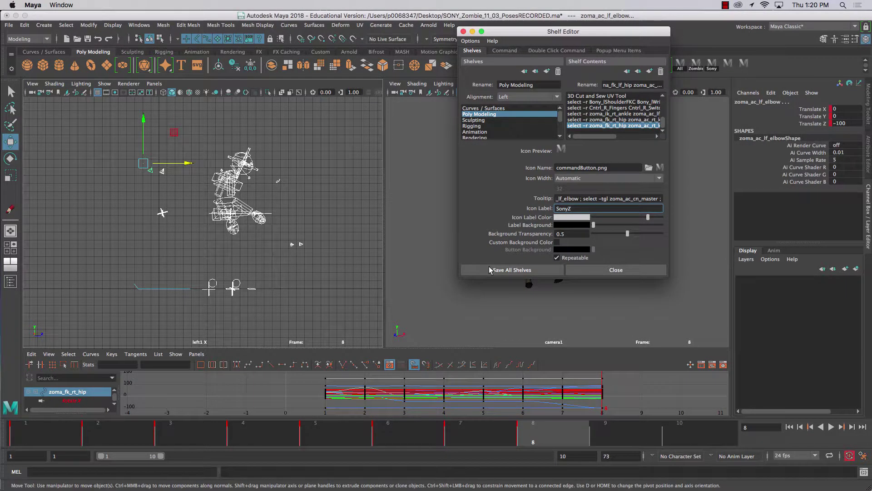
pyautogui.click(505, 269)
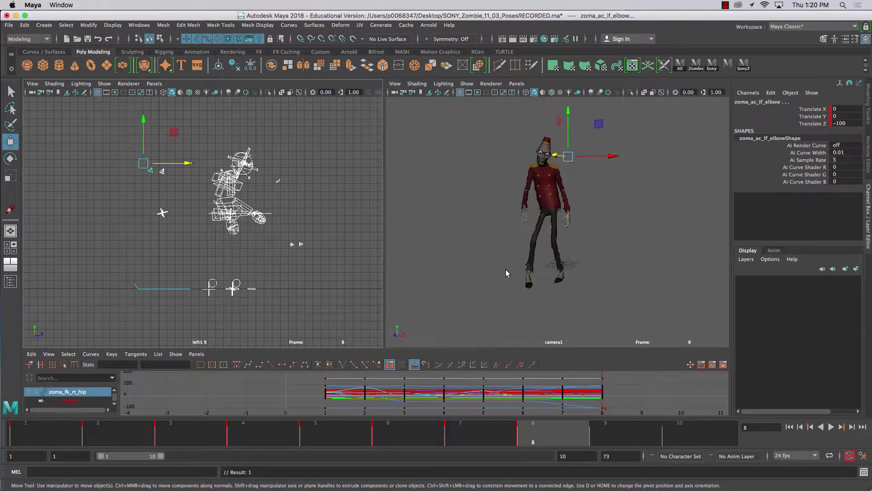
# - Deselect the controls, go to frame 9, and reselect them with the SonyZ shelf script
pyautogui.click(506, 269)
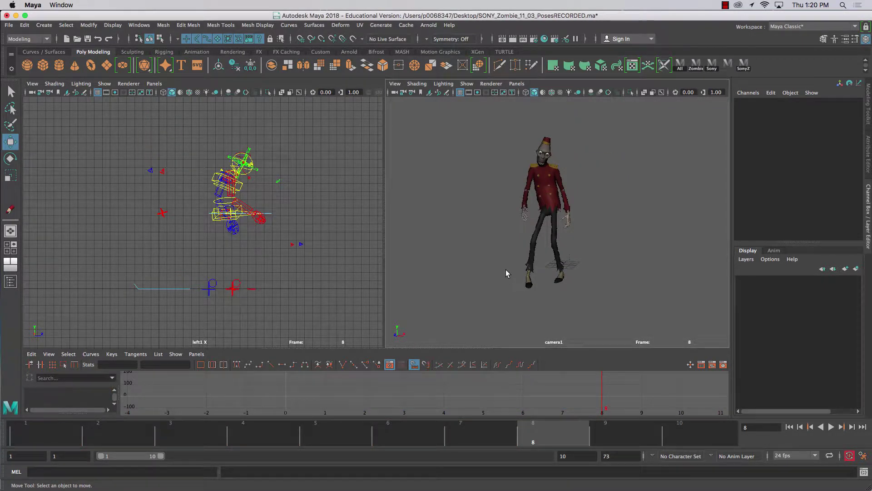
pyautogui.click(615, 424)
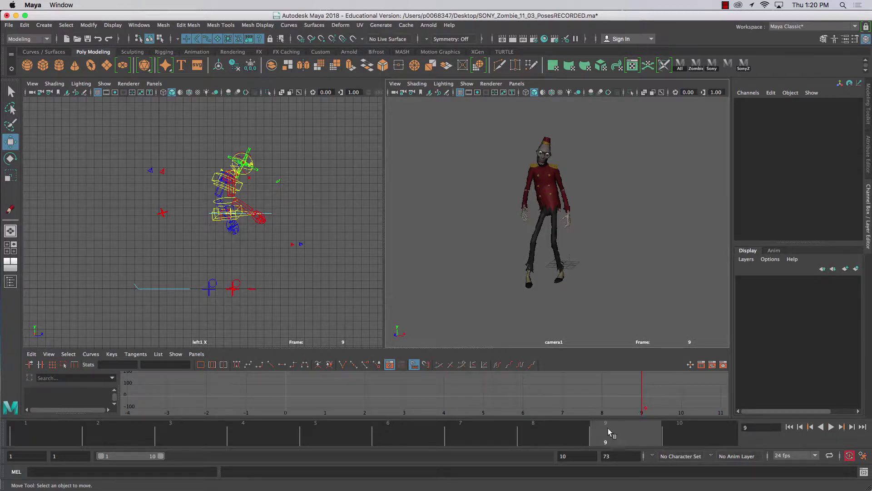
pyautogui.click(743, 66)
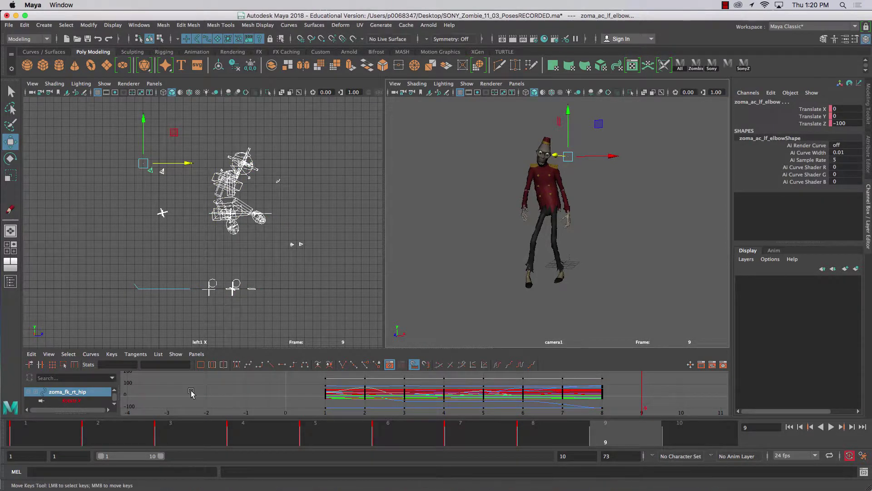
# - Show polygons in the side view again, clear the selection, and scrub back to frame 8
pyautogui.click(104, 84)
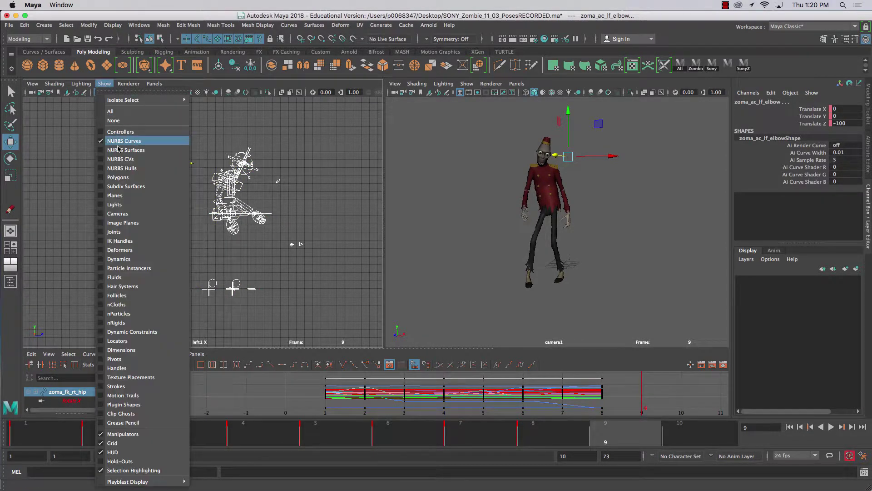
pyautogui.click(118, 177)
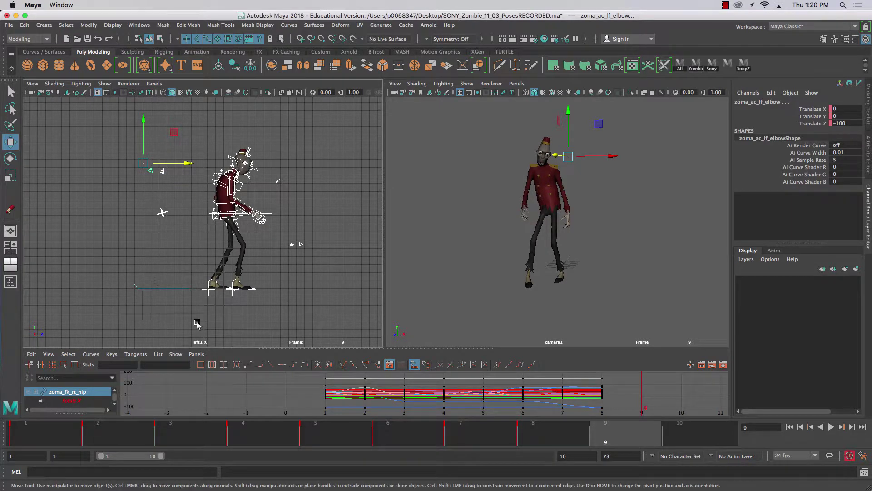
pyautogui.click(440, 301)
pyautogui.click(533, 434)
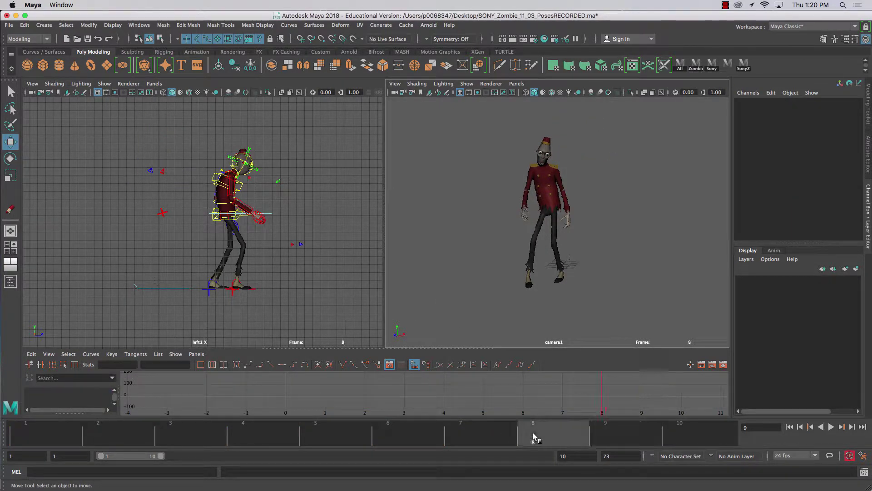
pyautogui.moveTo(465, 437); pyautogui.dragTo(586, 425)
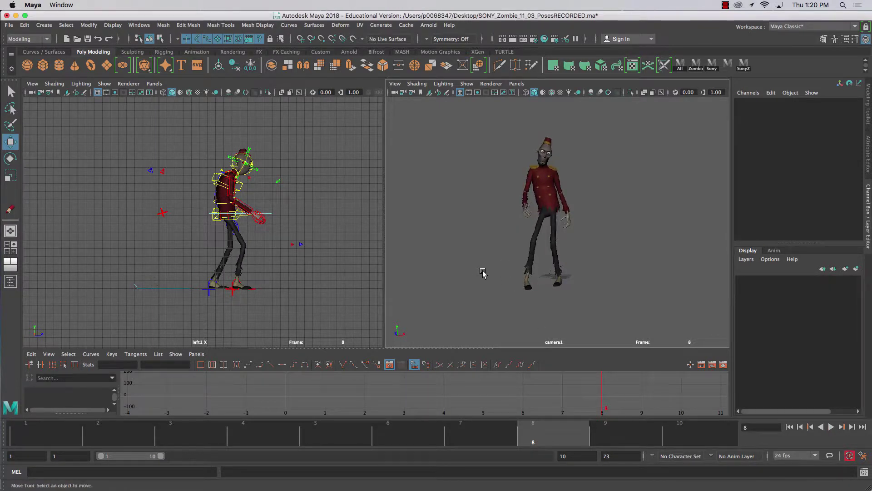
# - Shift the body control at frame 8 sideways to a Translate X of about -4.29, switching the camera view to the front orthographic view
pyautogui.click(269, 215)
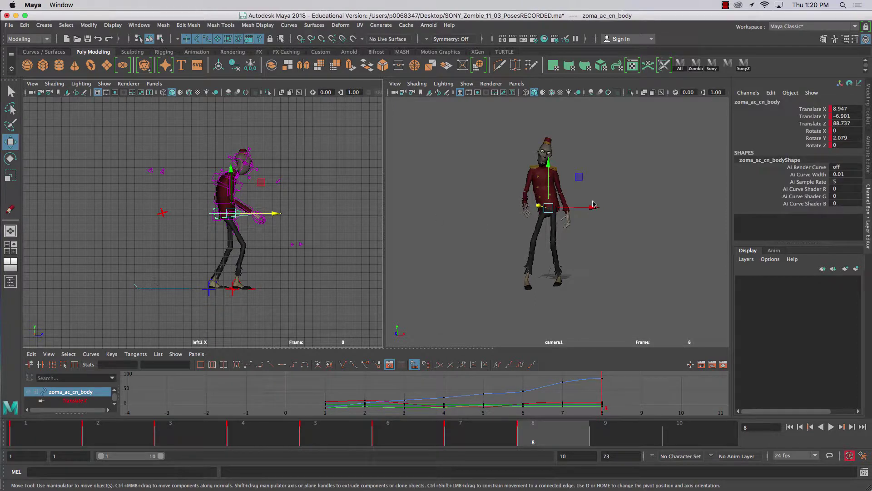
pyautogui.moveTo(590, 208); pyautogui.dragTo(584, 211)
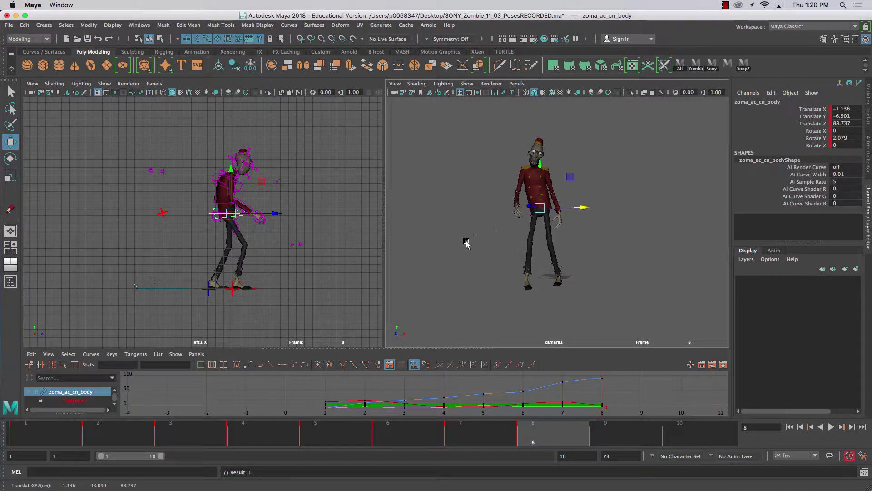
pyautogui.click(517, 84)
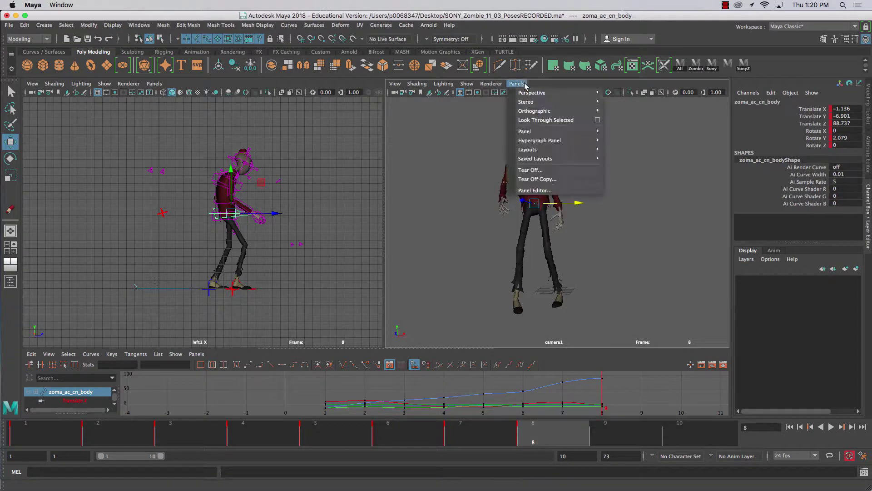
pyautogui.moveTo(534, 111)
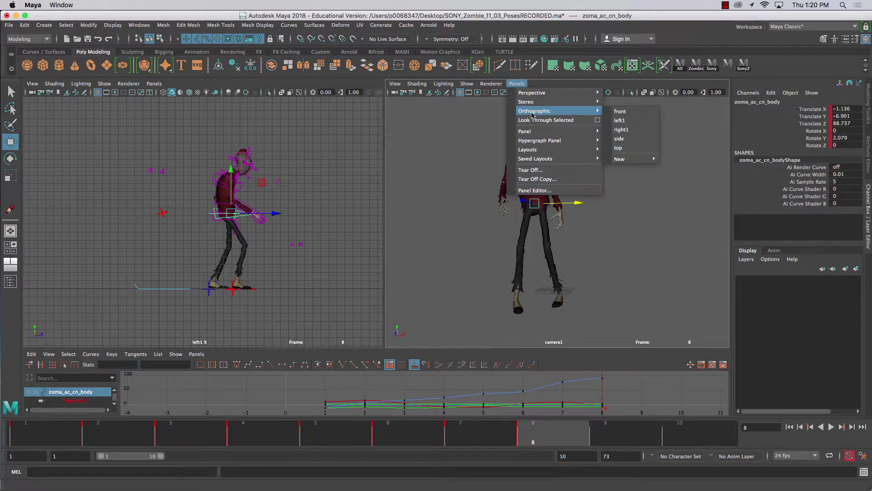
pyautogui.click(624, 112)
pyautogui.scroll(6, 565, 219)
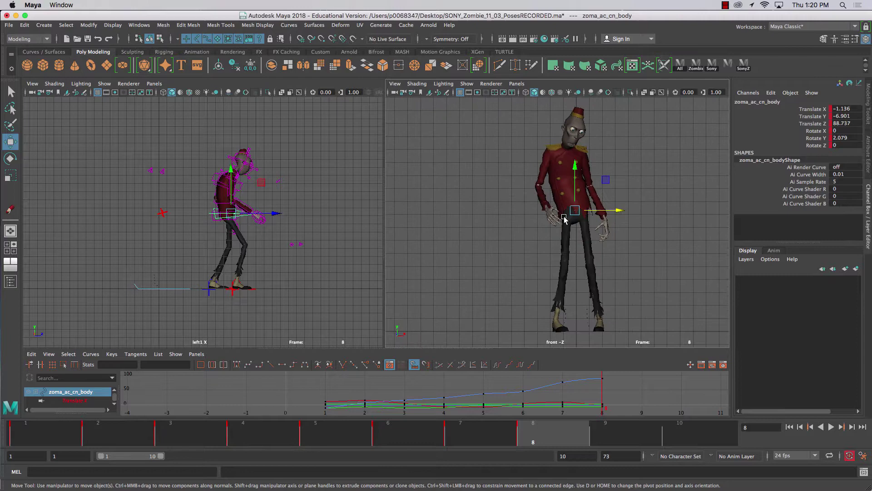
pyautogui.moveTo(619, 210); pyautogui.dragTo(618, 214)
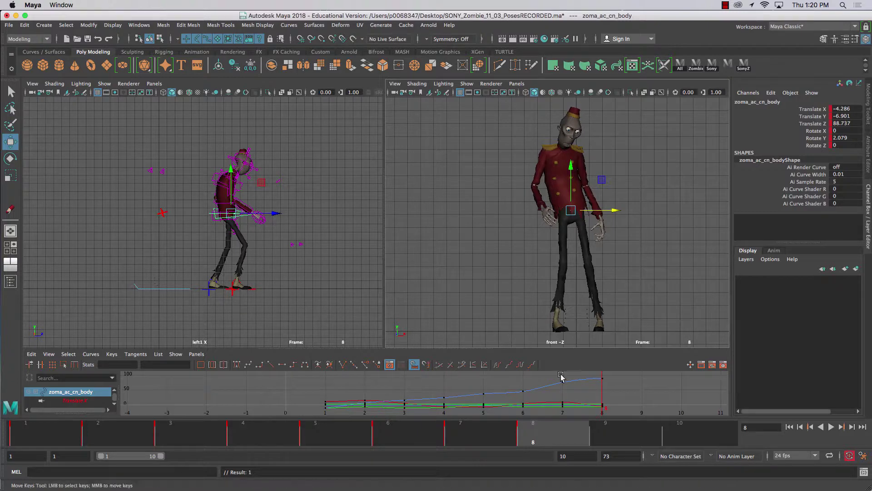
# - Compare the body's position and weight shift at frames 1, 2 and 3 in the side and front views
pyautogui.click(40, 434)
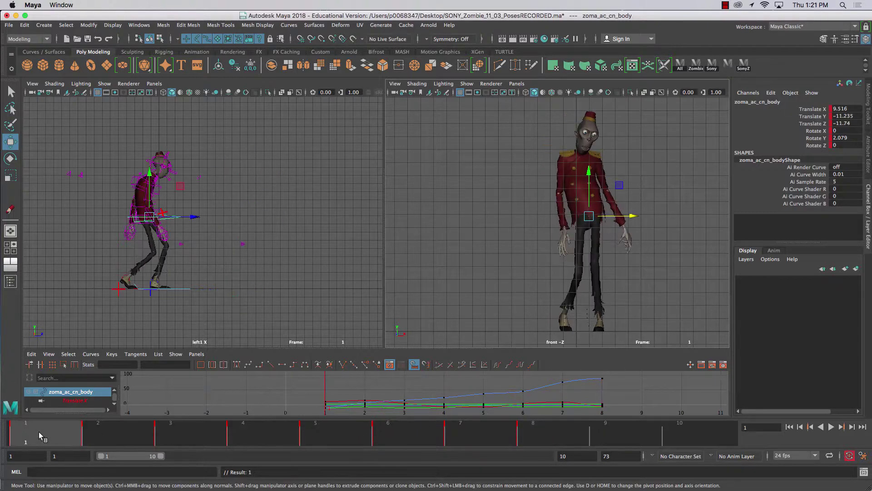
pyautogui.click(121, 435)
pyautogui.click(205, 432)
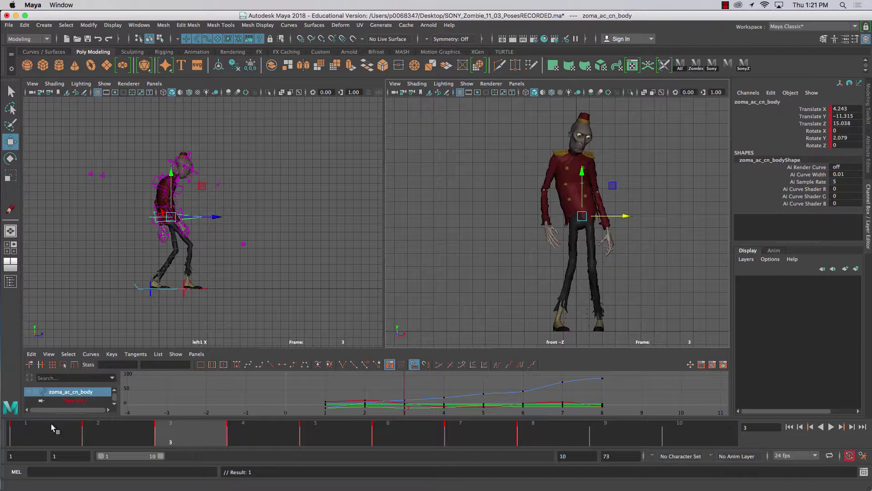
pyautogui.hotkey('alt', 'v')
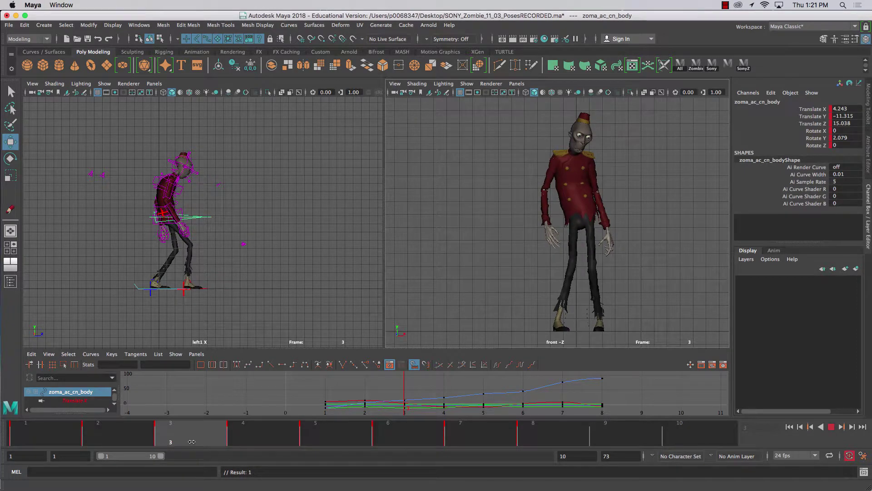
pyautogui.click(191, 441)
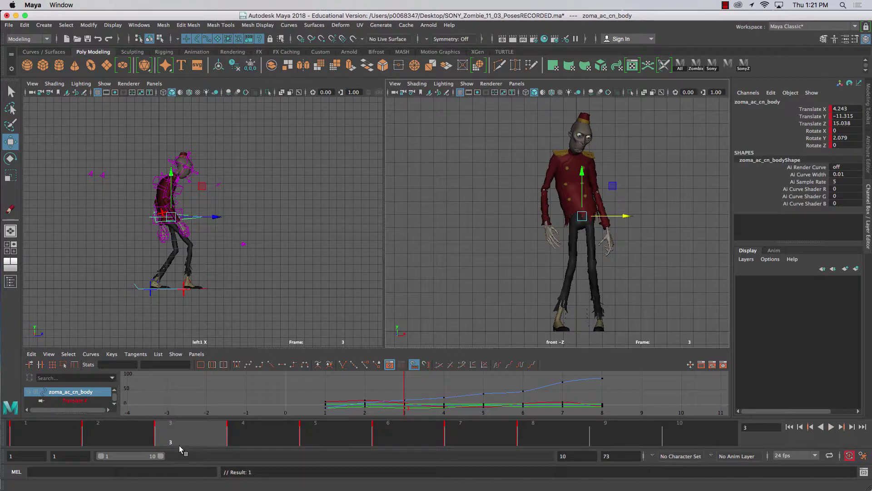
pyautogui.click(51, 429)
pyautogui.click(125, 430)
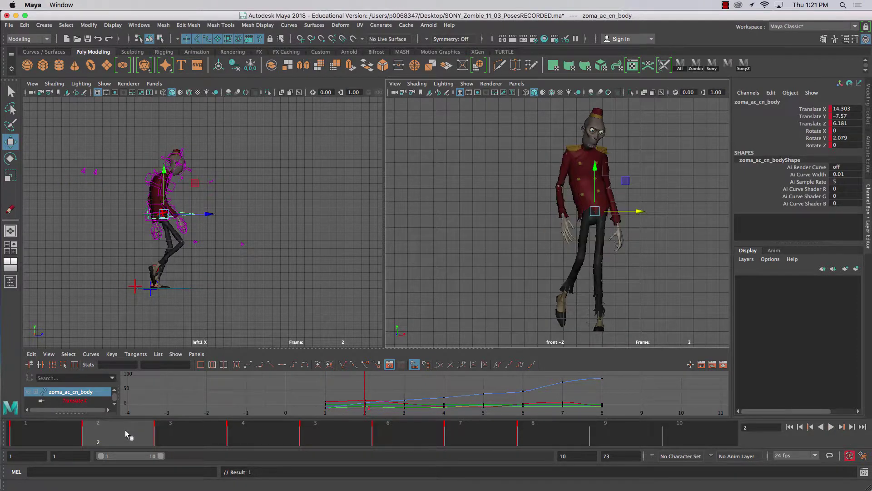
pyautogui.click(204, 435)
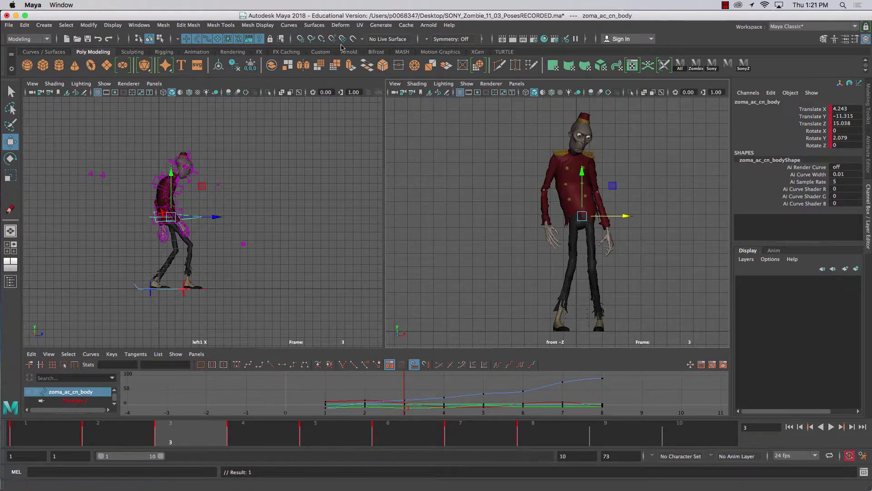
# - Show the Custom shelf, clear the Script Editor history, and reselect the zombie's head control to log its selection command
pyautogui.click(320, 53)
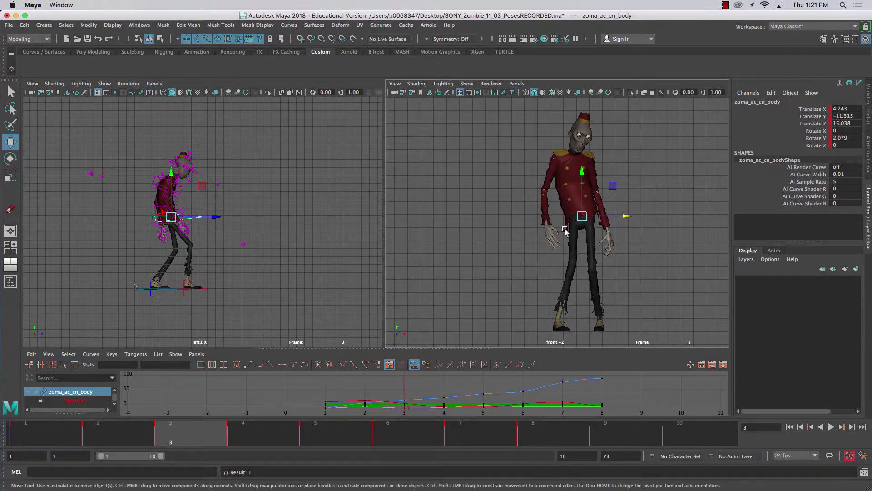
pyautogui.click(180, 166)
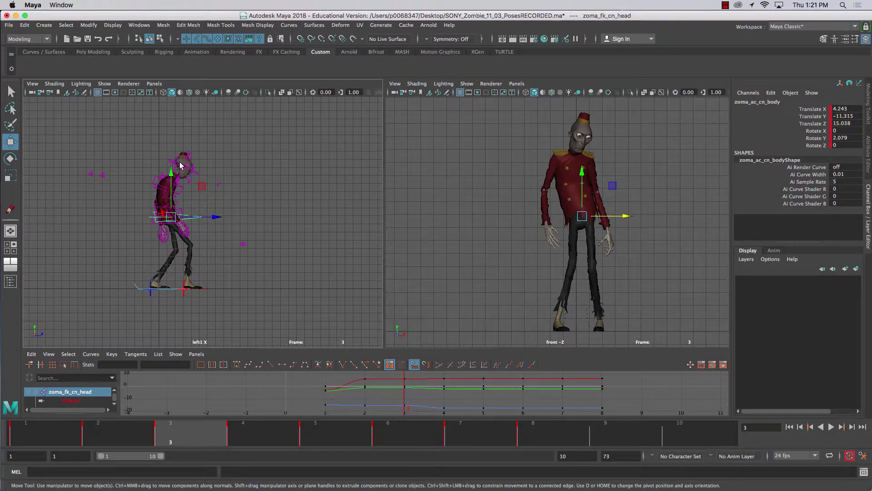
pyautogui.click(864, 472)
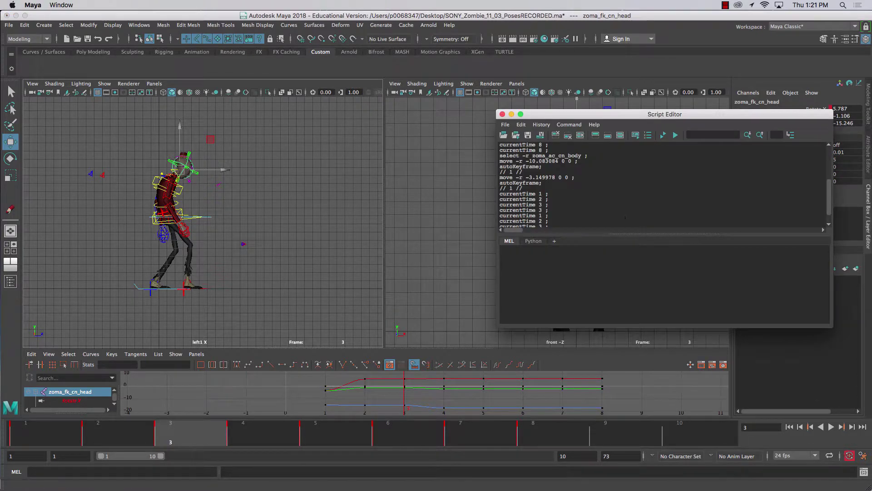
pyautogui.click(555, 135)
pyautogui.click(231, 188)
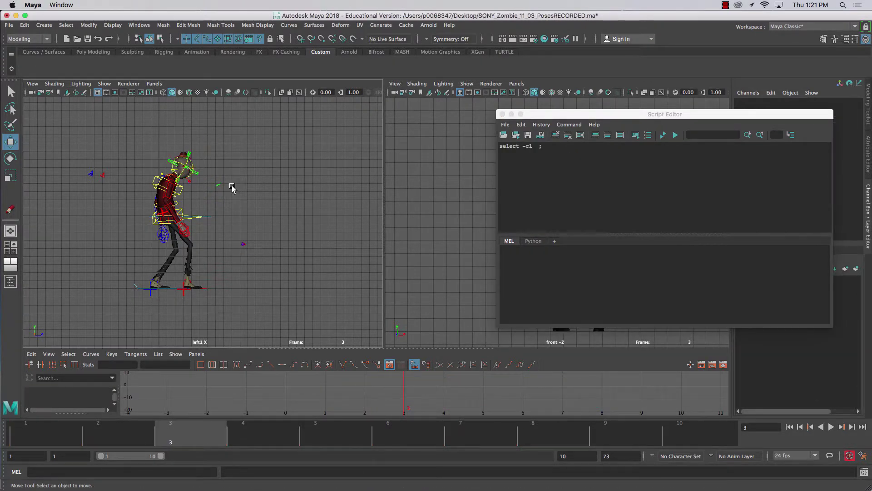
pyautogui.scroll(5, 232, 187)
pyautogui.click(159, 112)
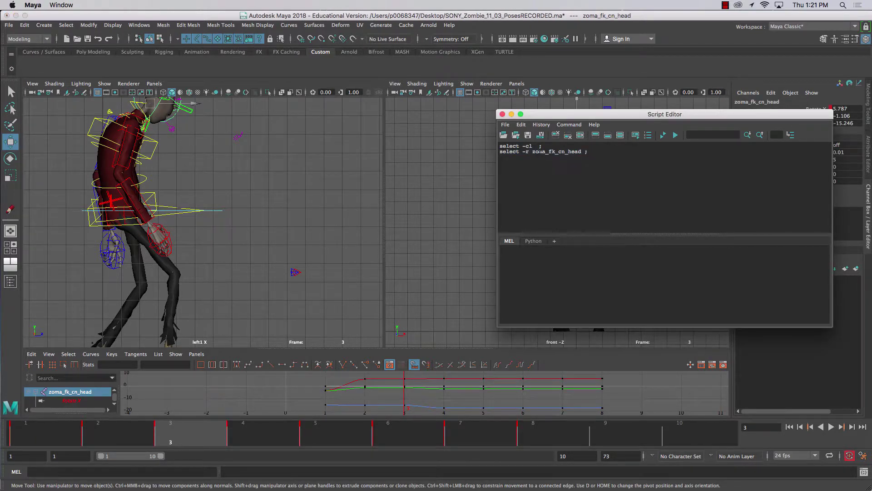
# - Save the logged head selection command to the Custom shelf as a MEL button labelled Z_Head, and save all shelves
pyautogui.tripleClick(541, 152)
pyautogui.moveTo(541, 152); pyautogui.dragTo(62, 73)
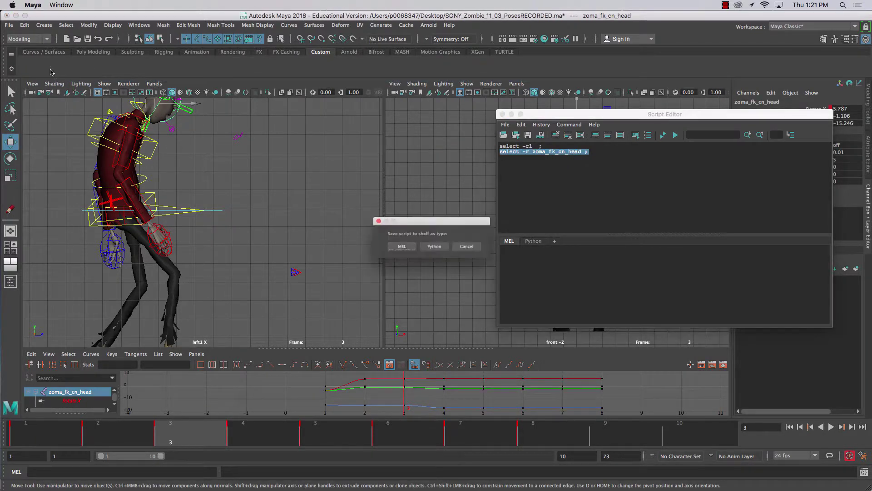
pyautogui.click(389, 248)
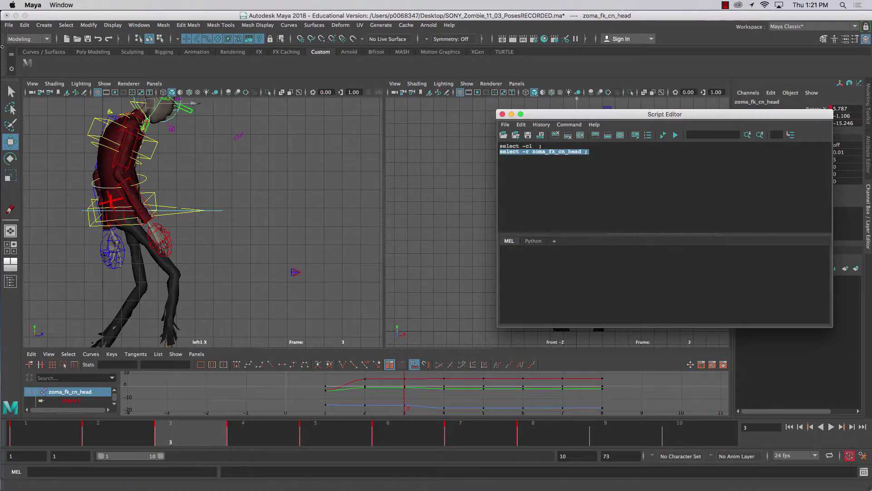
pyautogui.rightClick(27, 62)
pyautogui.click(42, 78)
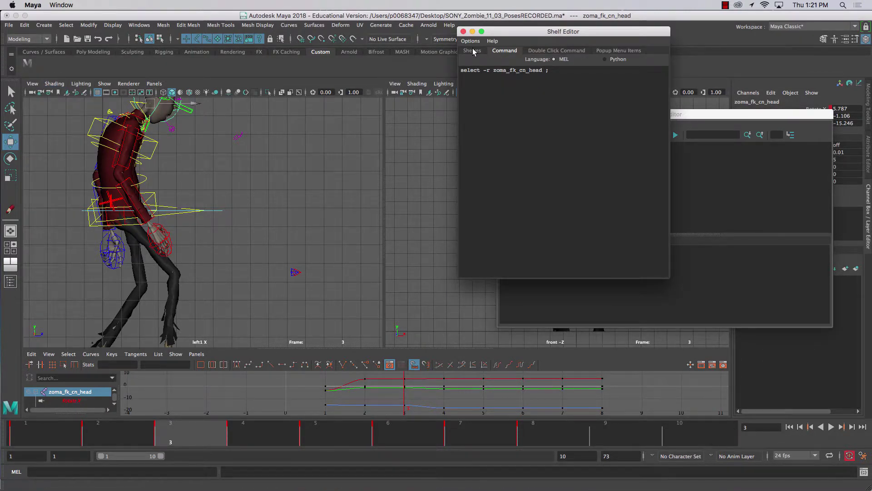
pyautogui.click(576, 208)
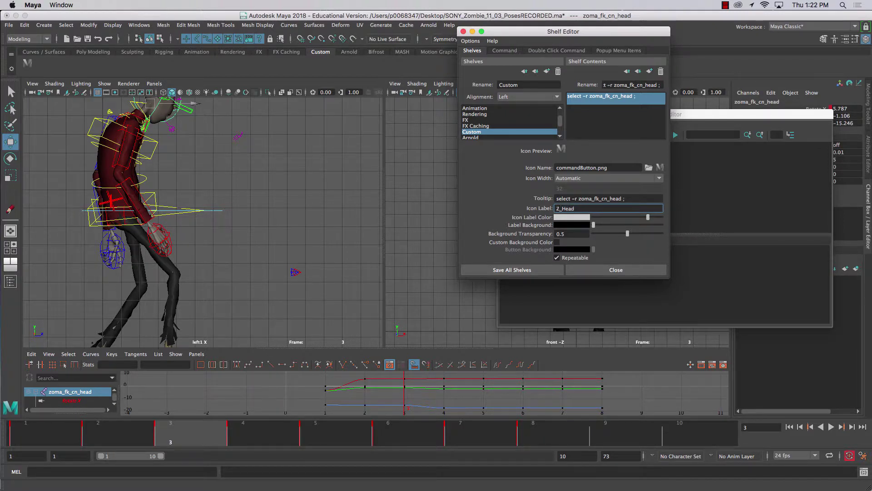
pyautogui.click(512, 270)
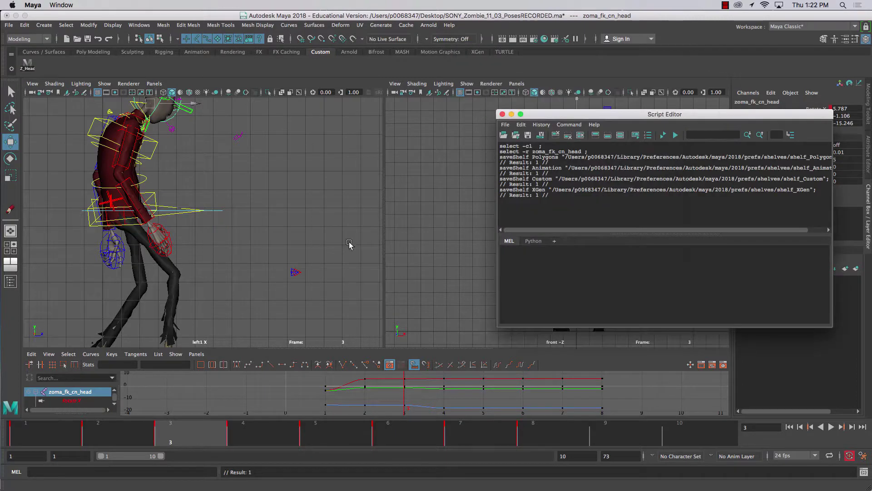
# - Select the zombie's chest control and add its logged selection command to the Custom shelf as a MEL script
pyautogui.click(298, 246)
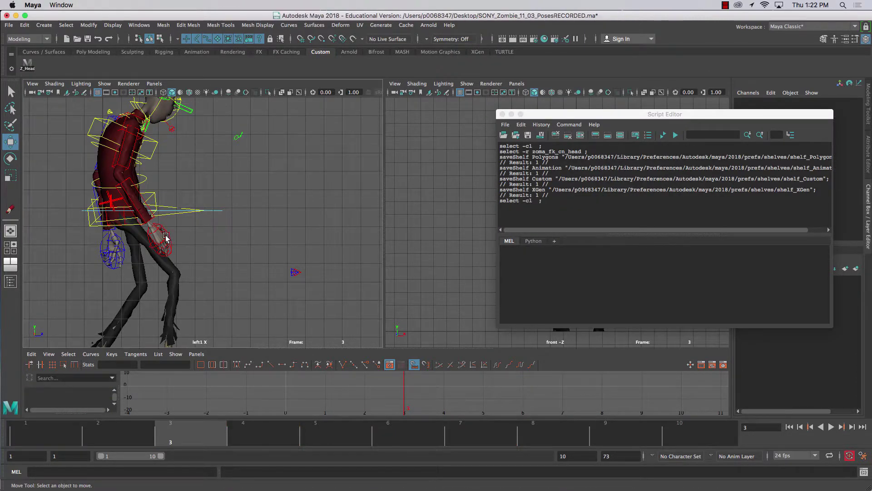
pyautogui.click(106, 128)
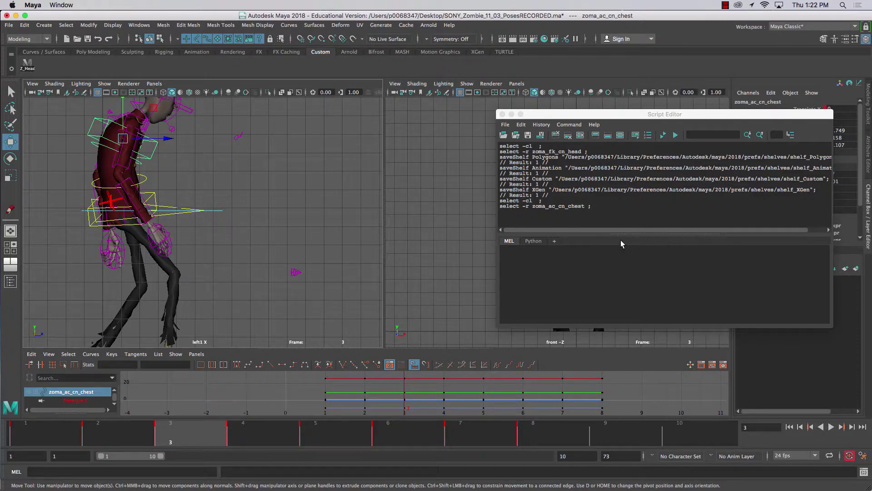
pyautogui.tripleClick(585, 214)
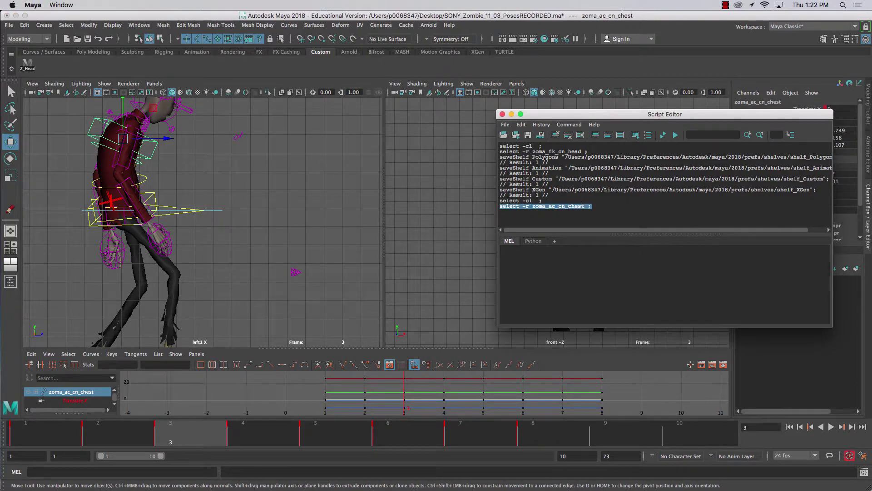
pyautogui.moveTo(584, 207); pyautogui.dragTo(164, 68)
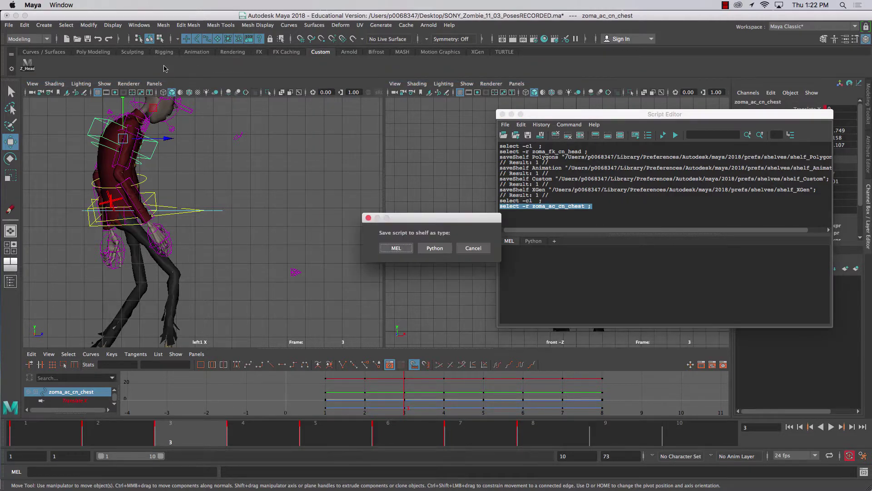
pyautogui.click(389, 249)
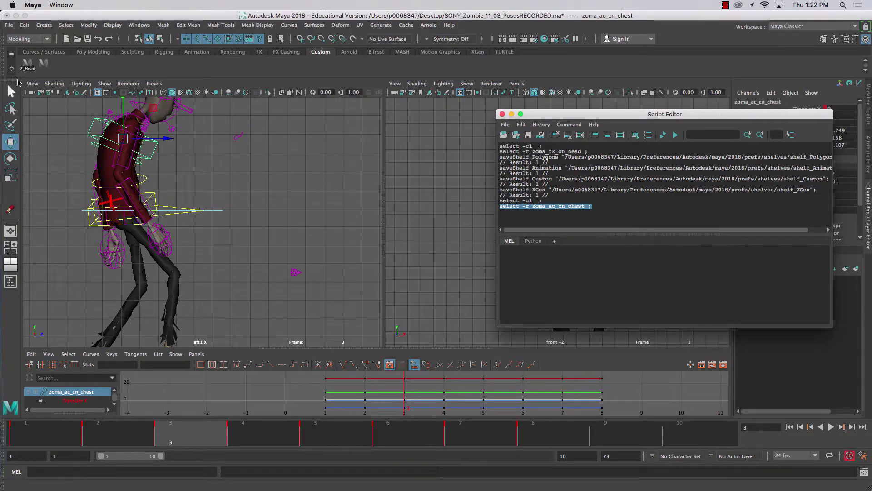
# - Give the new chest selection button on the Custom shelf the icon label Z_Chest
pyautogui.rightClick(44, 63)
pyautogui.click(55, 79)
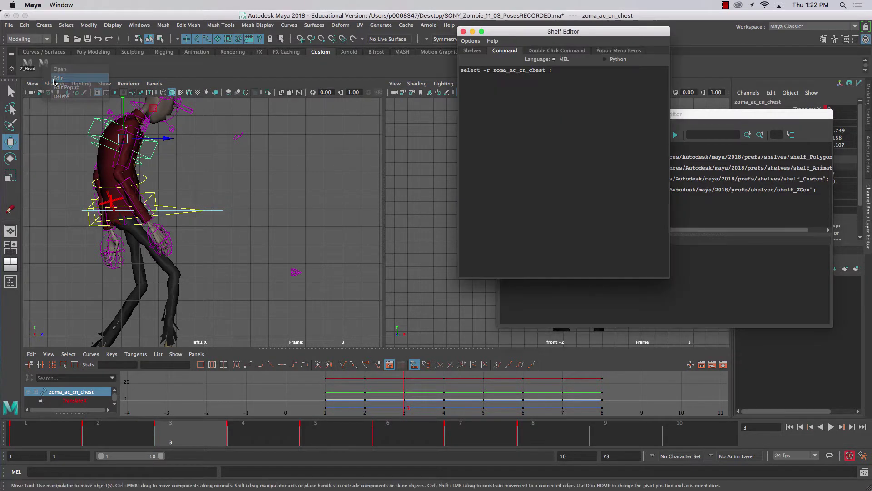
pyautogui.click(469, 50)
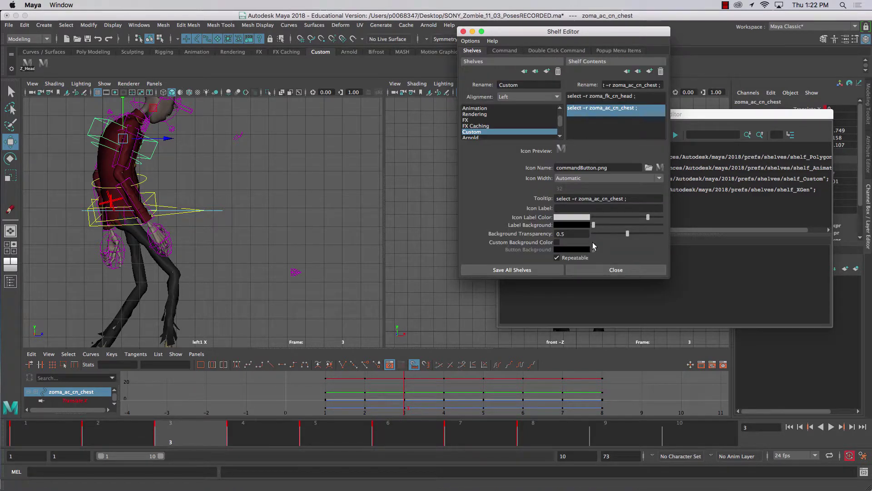
pyautogui.click(560, 208)
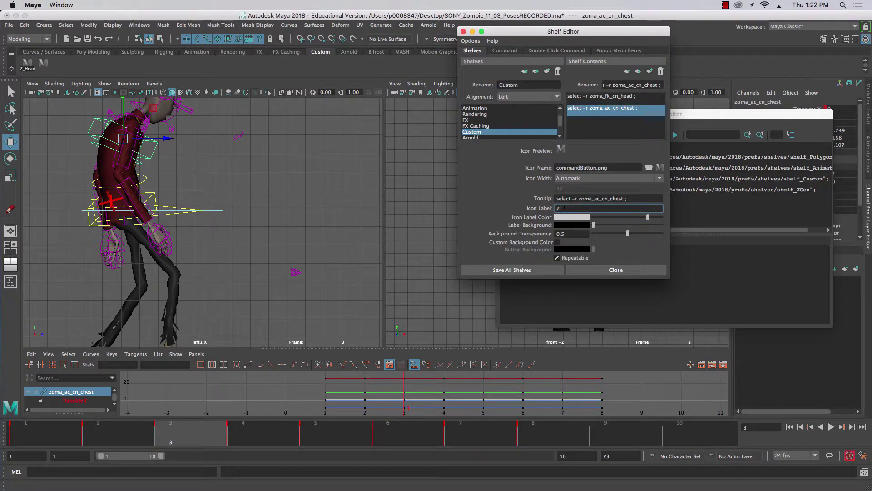
pyautogui.write('Z_Chest')
pyautogui.press('Return')
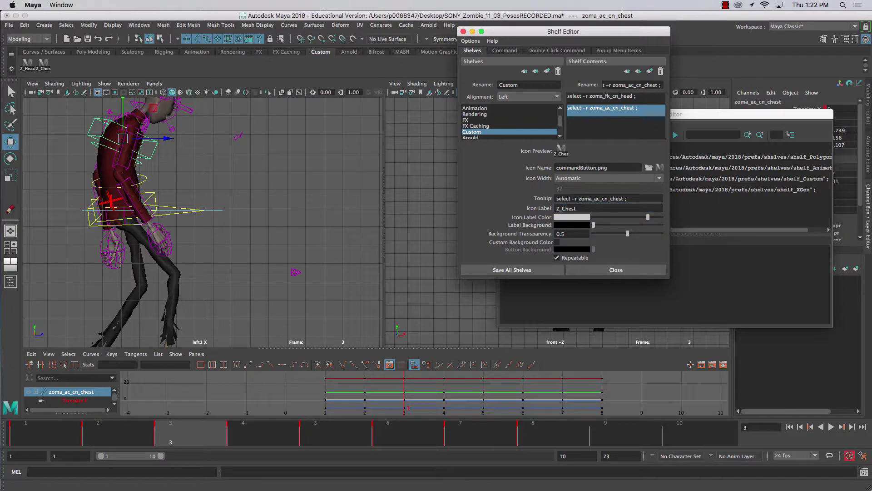
# - Select the zombie's body control and add its logged selection command to the Custom shelf as a MEL script
pyautogui.click(153, 195)
pyautogui.click(219, 211)
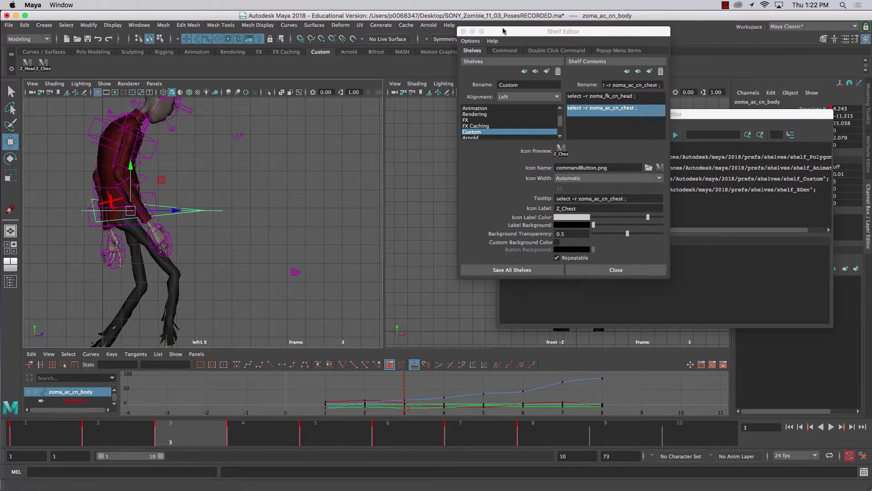
pyautogui.click(463, 32)
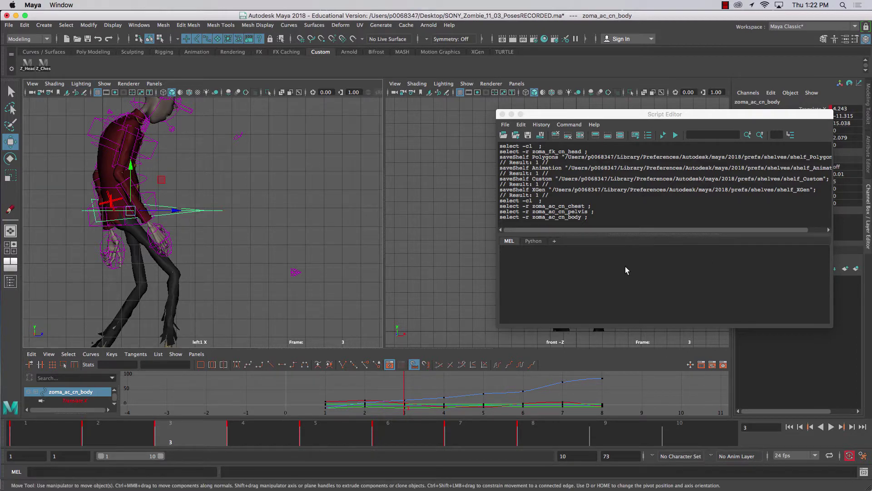
pyautogui.tripleClick(571, 218)
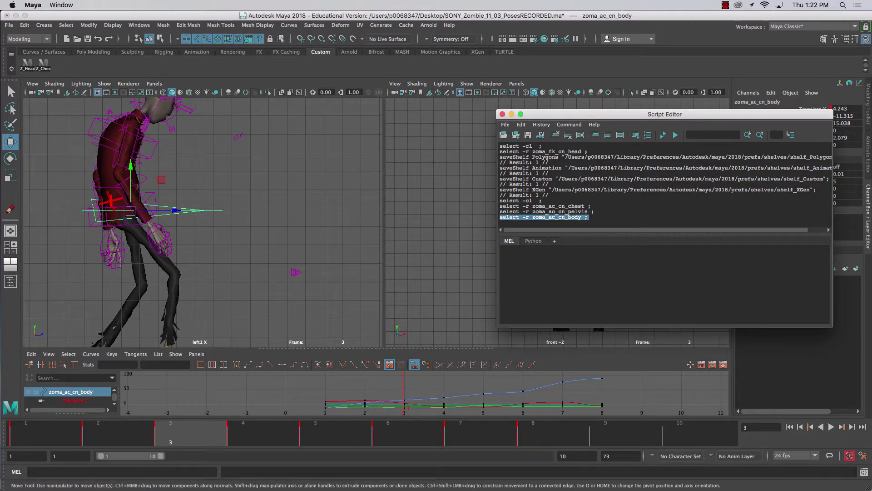
pyautogui.moveTo(571, 218); pyautogui.dragTo(84, 69, button='middle')
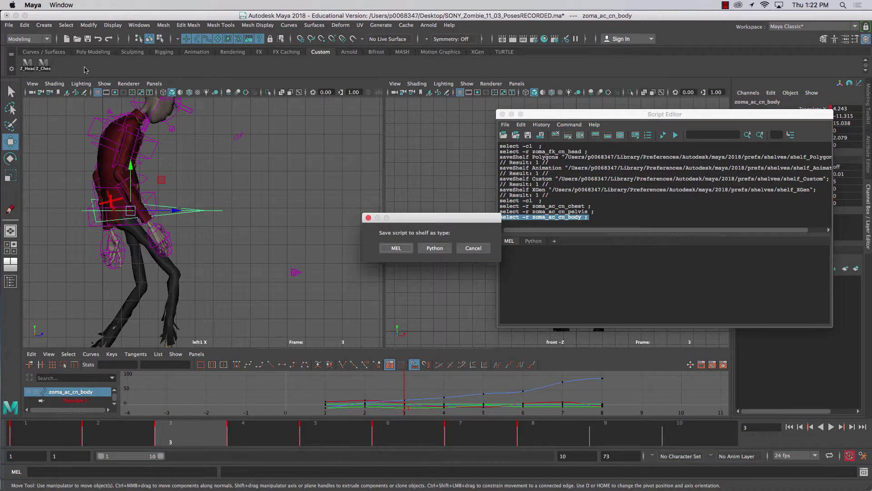
pyautogui.click(397, 247)
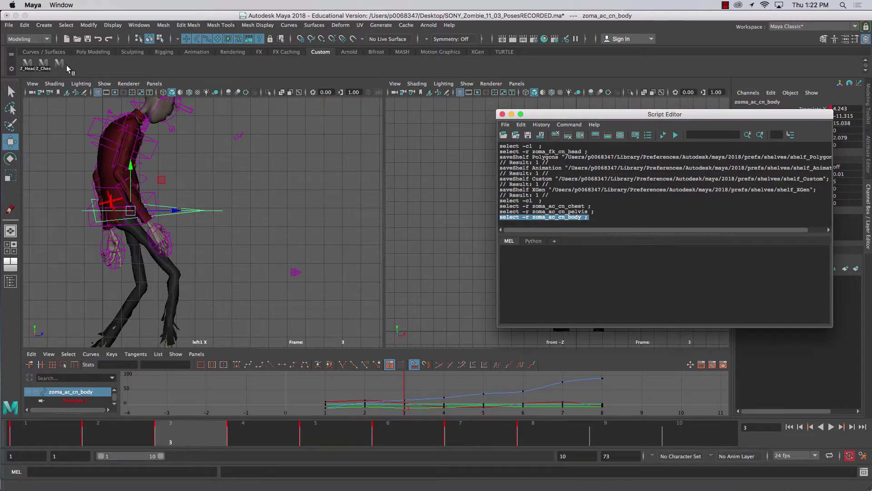
# - Label the body selection shelf button Z_Body, save all shelves, and close the Script Editor
pyautogui.rightClick(62, 67)
pyautogui.click(78, 79)
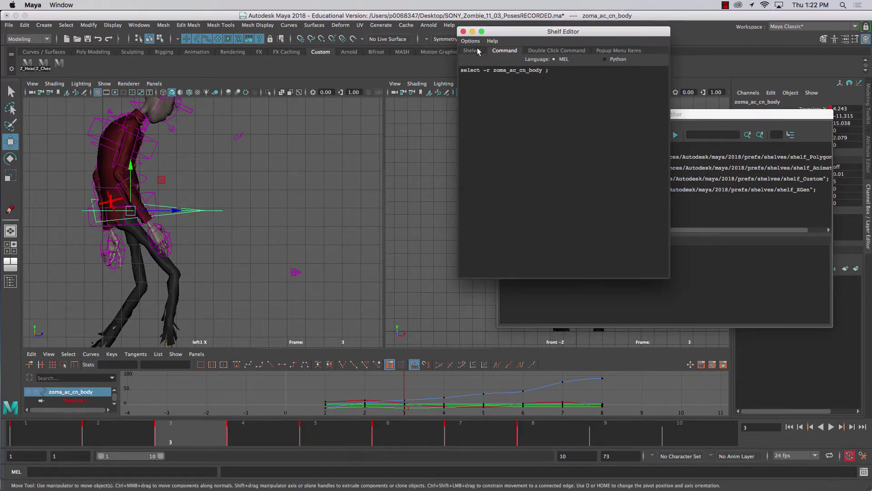
pyautogui.click(558, 208)
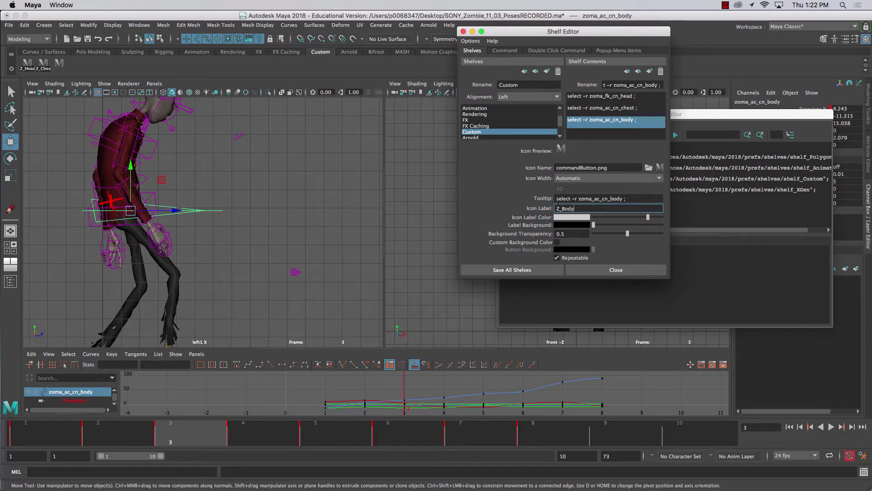
pyautogui.press('Return')
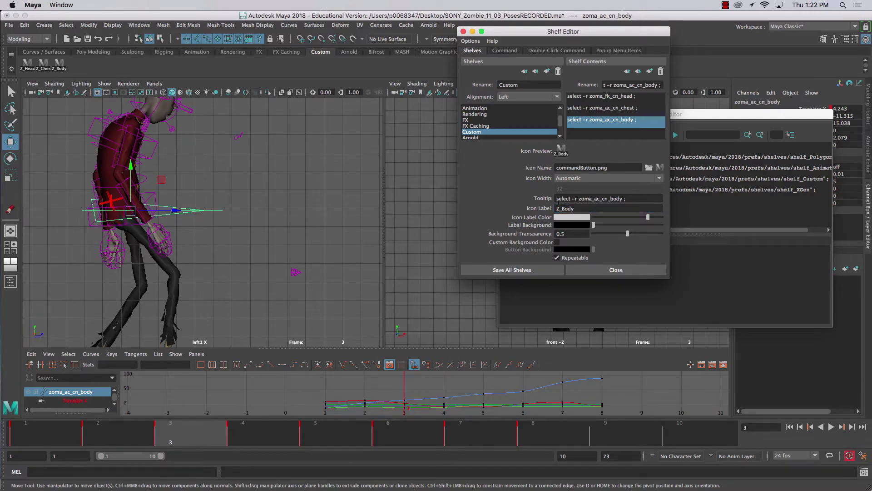
pyautogui.click(511, 270)
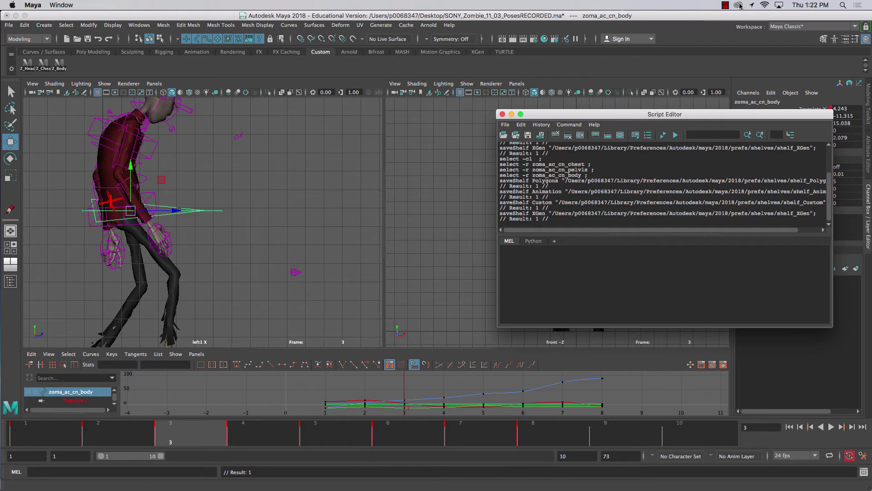
pyautogui.click(502, 114)
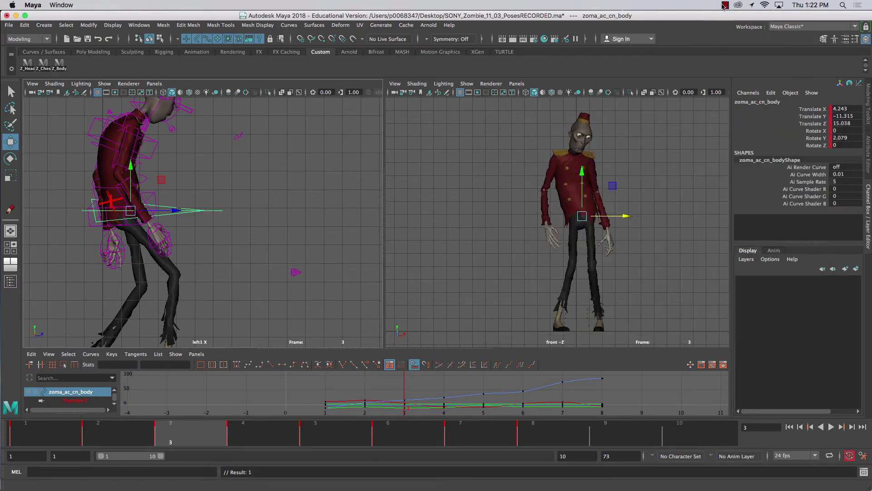